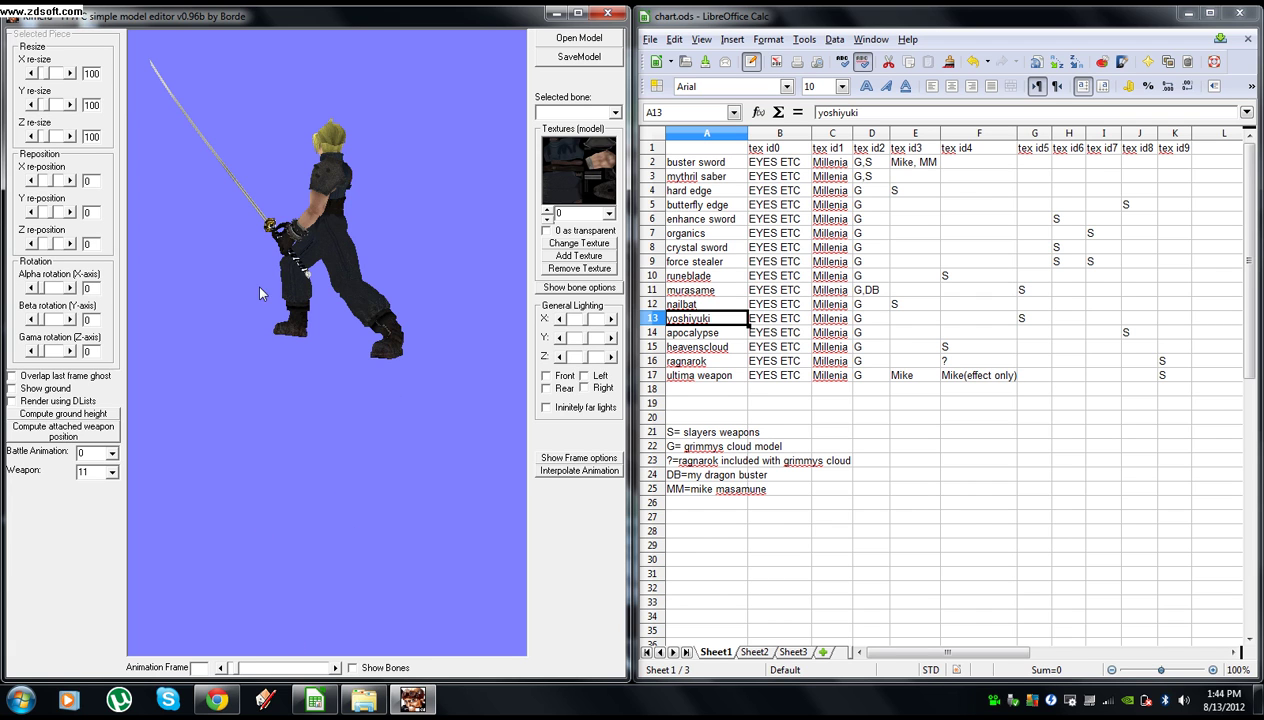
Step: Minimize the model editor and the chart spreadsheet, and browse to the C:\games\ff7\data\battle folder
left_click(547, 13)
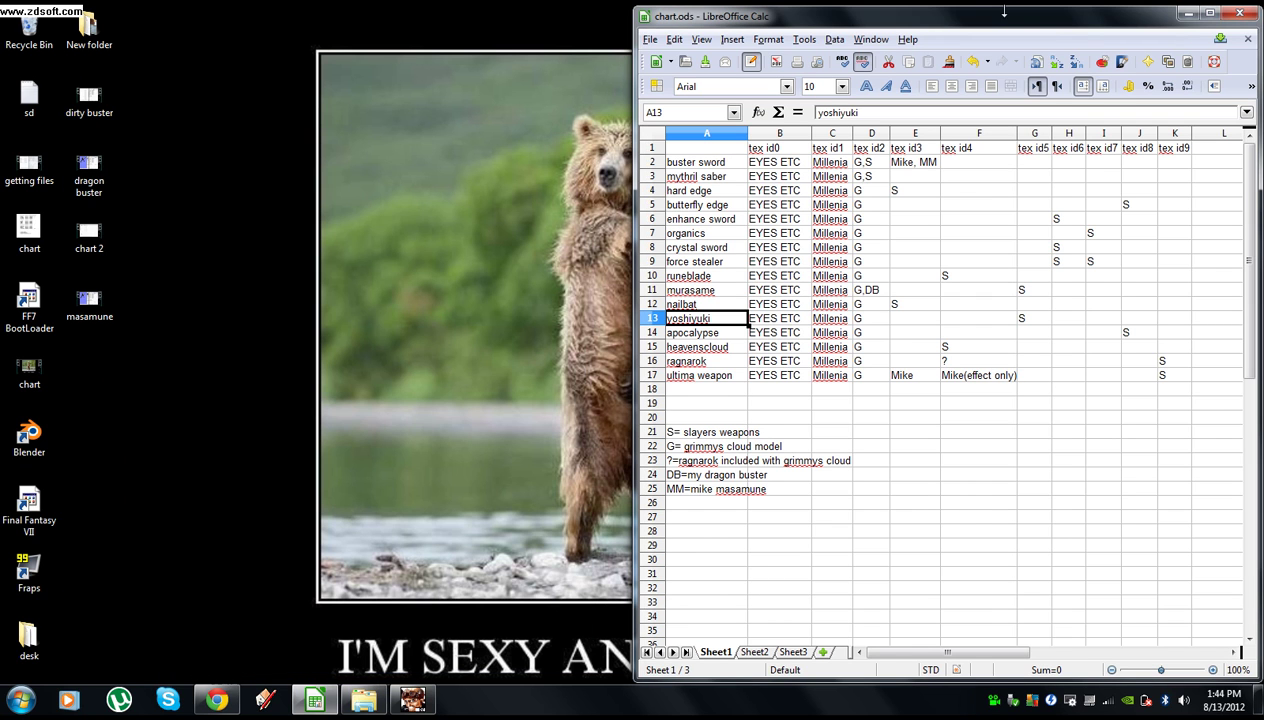
left_click(1186, 16)
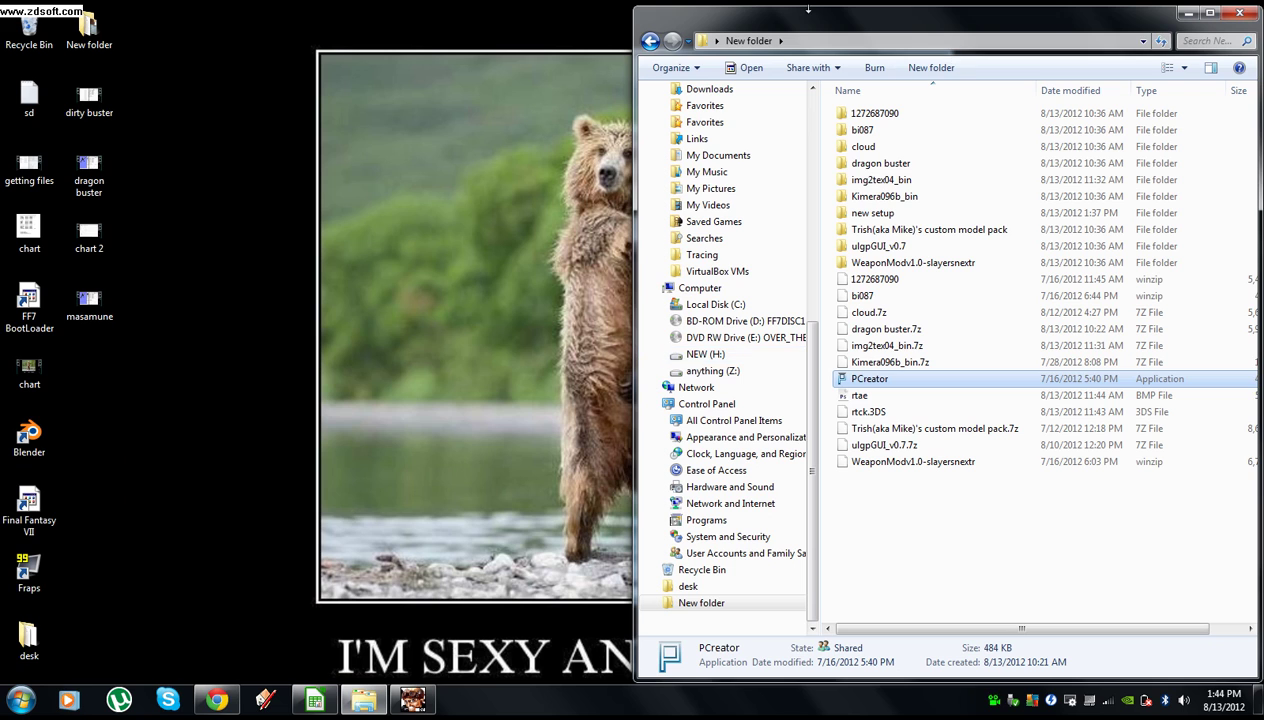
left_click(742, 305)
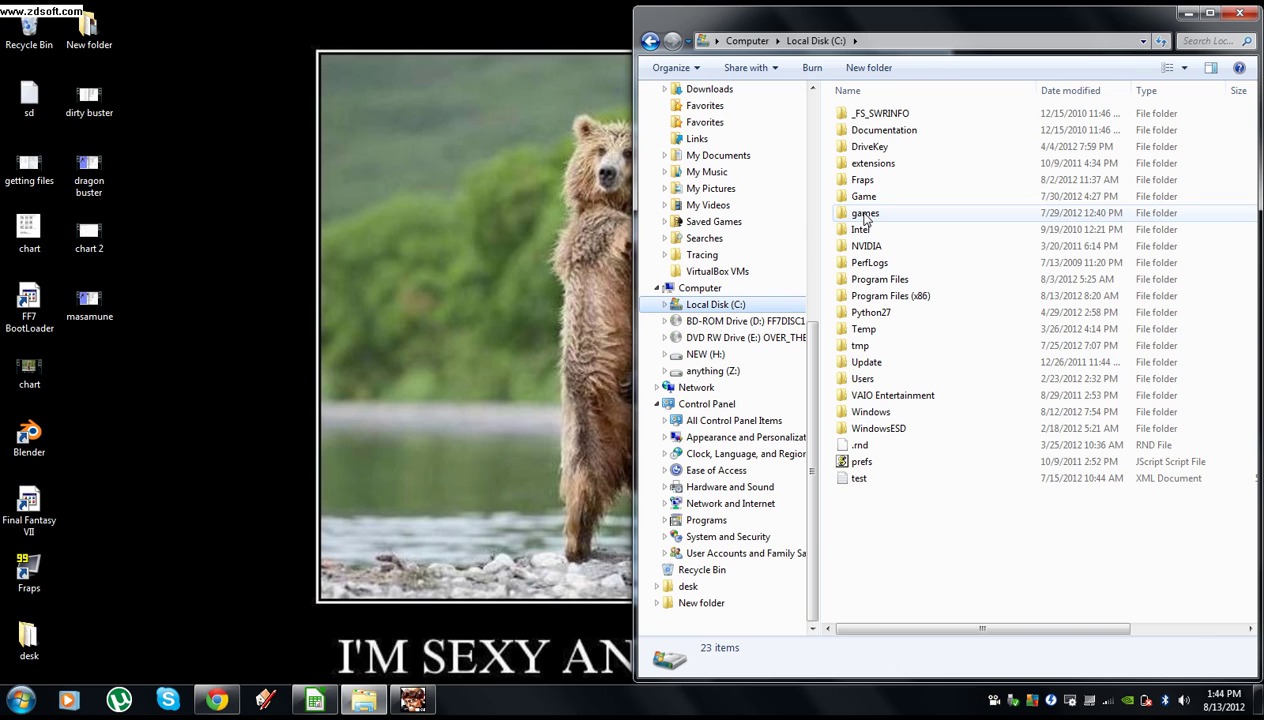
double_click(865, 214)
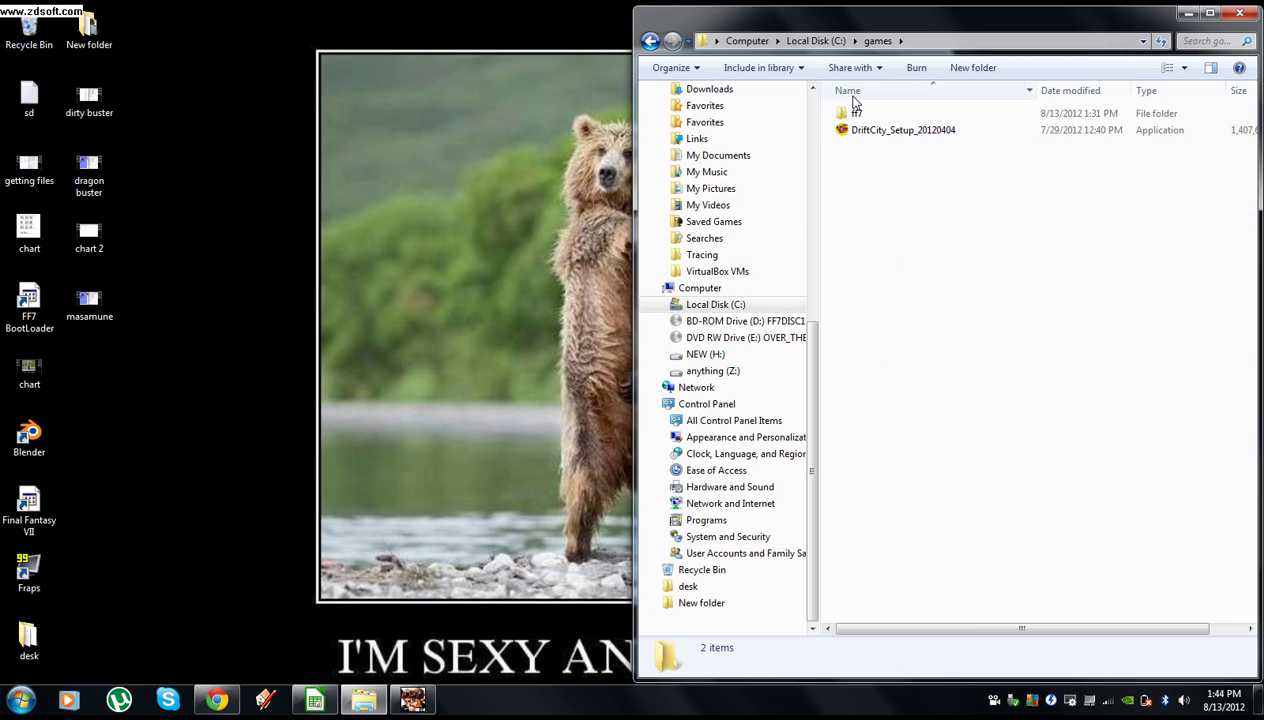
double_click(865, 116)
left_click(864, 134)
double_click(865, 133)
double_click(864, 114)
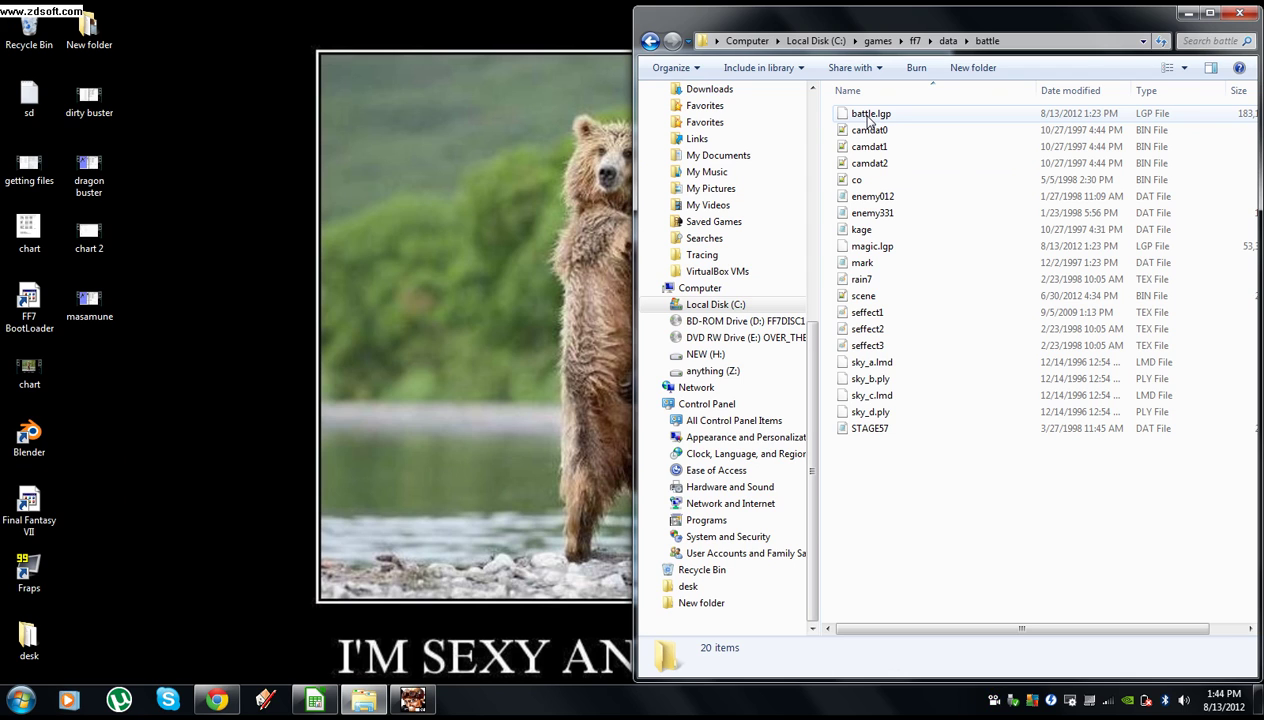
Step: Copy battle.lgp from the game's battle folder onto the desktop
left_click(869, 117)
right_click(887, 117)
left_click(926, 281)
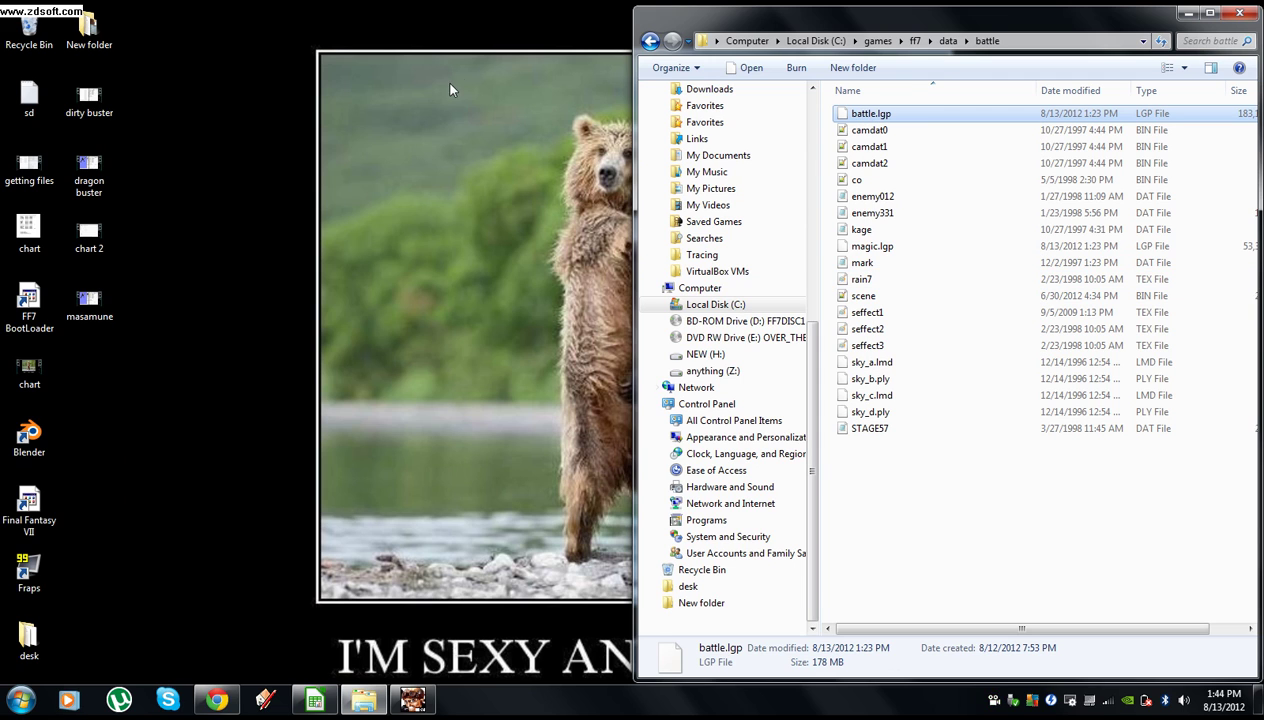
right_click(229, 211)
left_click(267, 278)
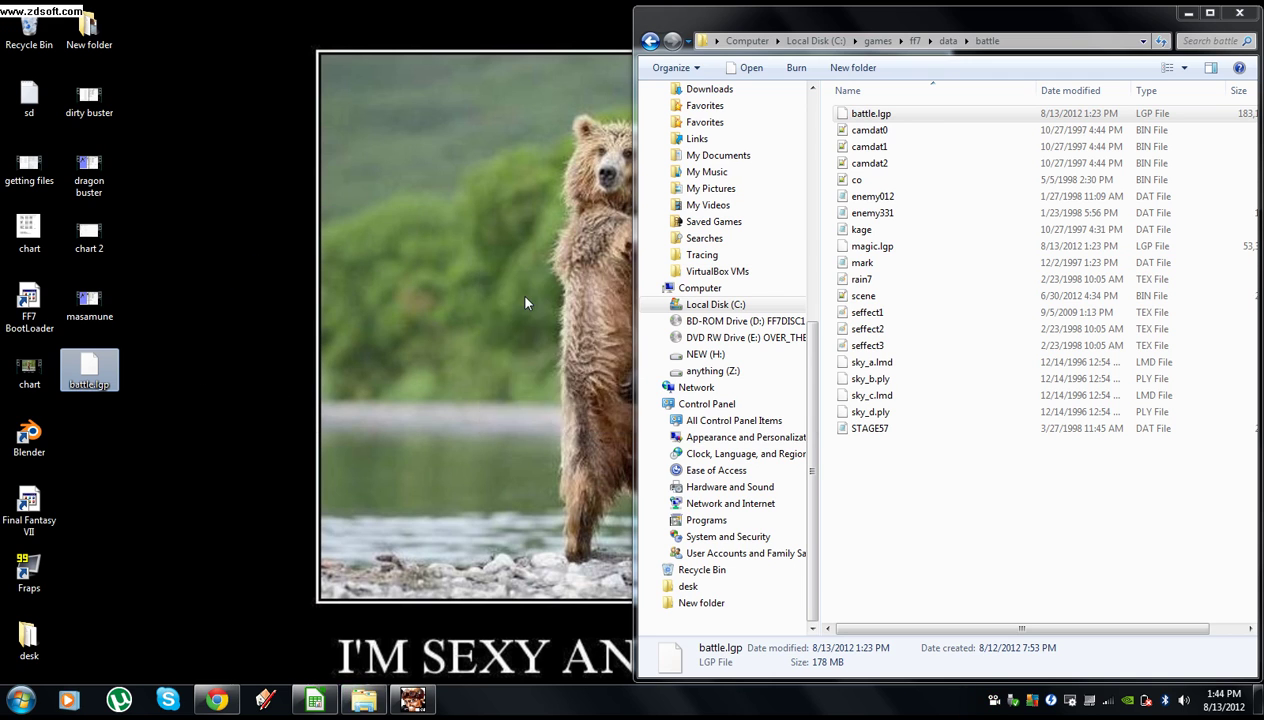
Step: Open New folder from the desktop and paste another copy of battle.lgp into it
left_click(88, 30)
double_click(88, 30)
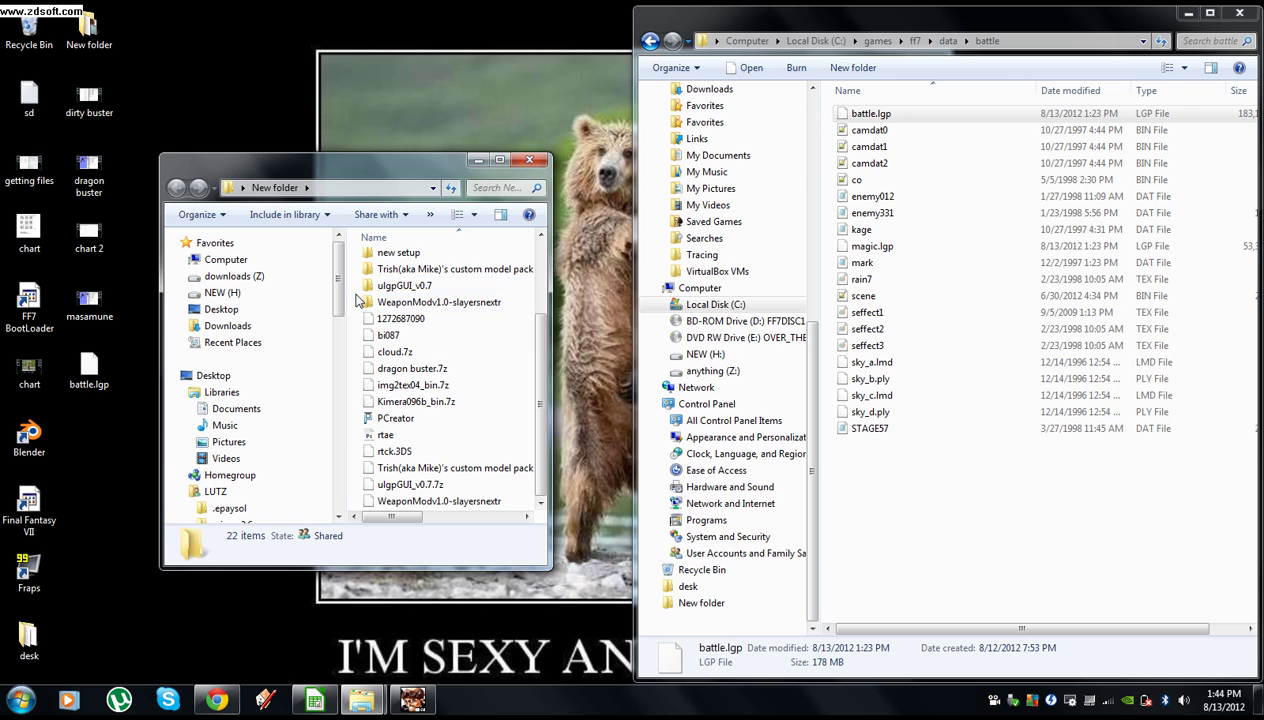
right_click(355, 294)
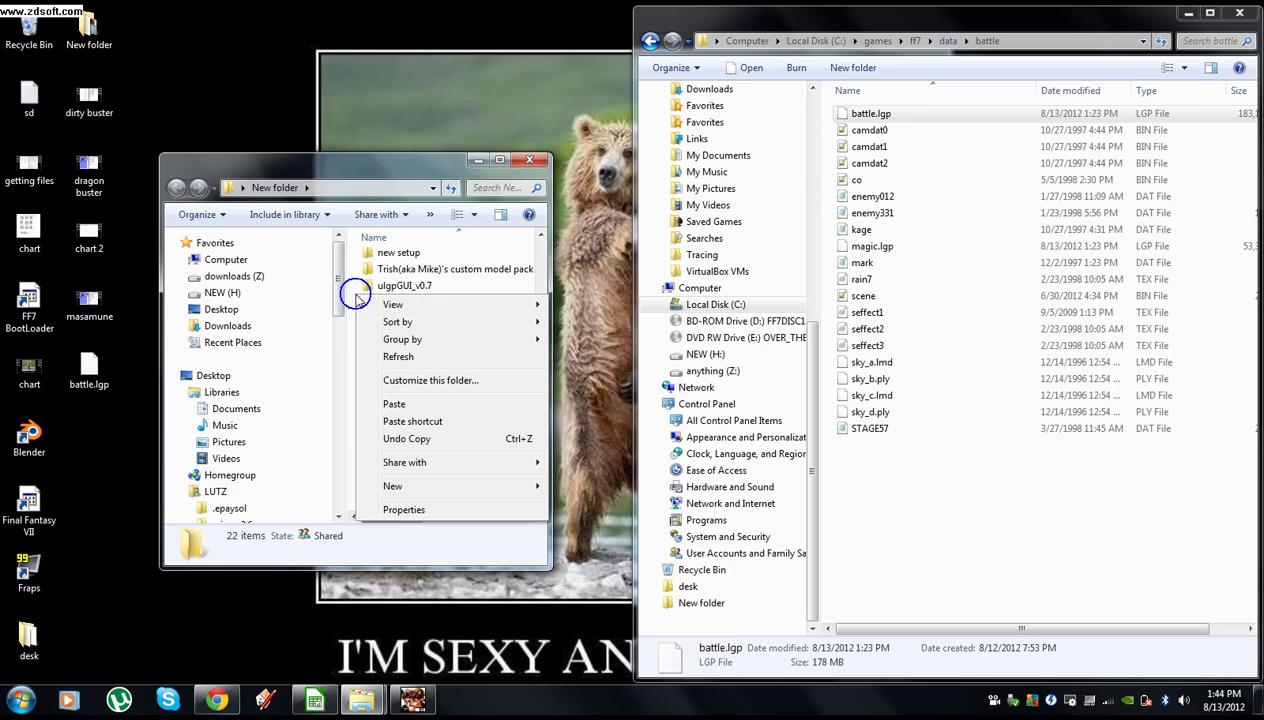
left_click(395, 404)
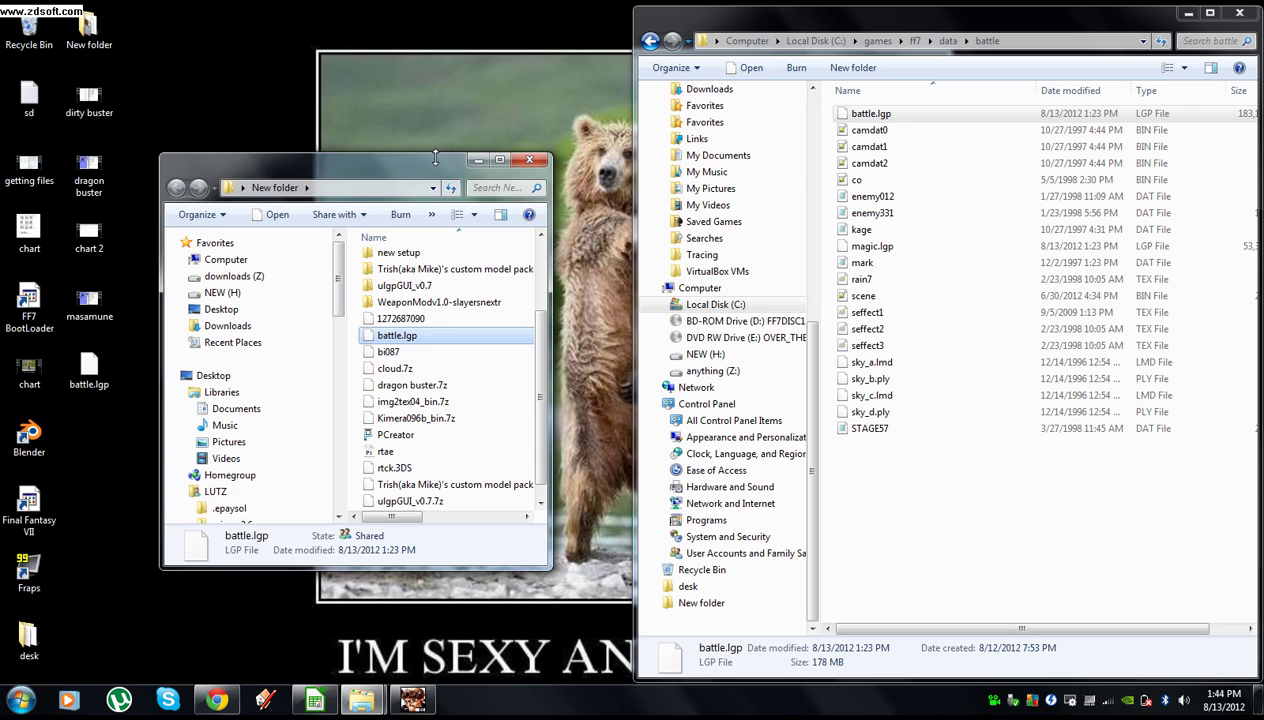
Step: Tile the New folder window side by side with the game's battle folder window
left_click_drag(435, 160, 436, 67)
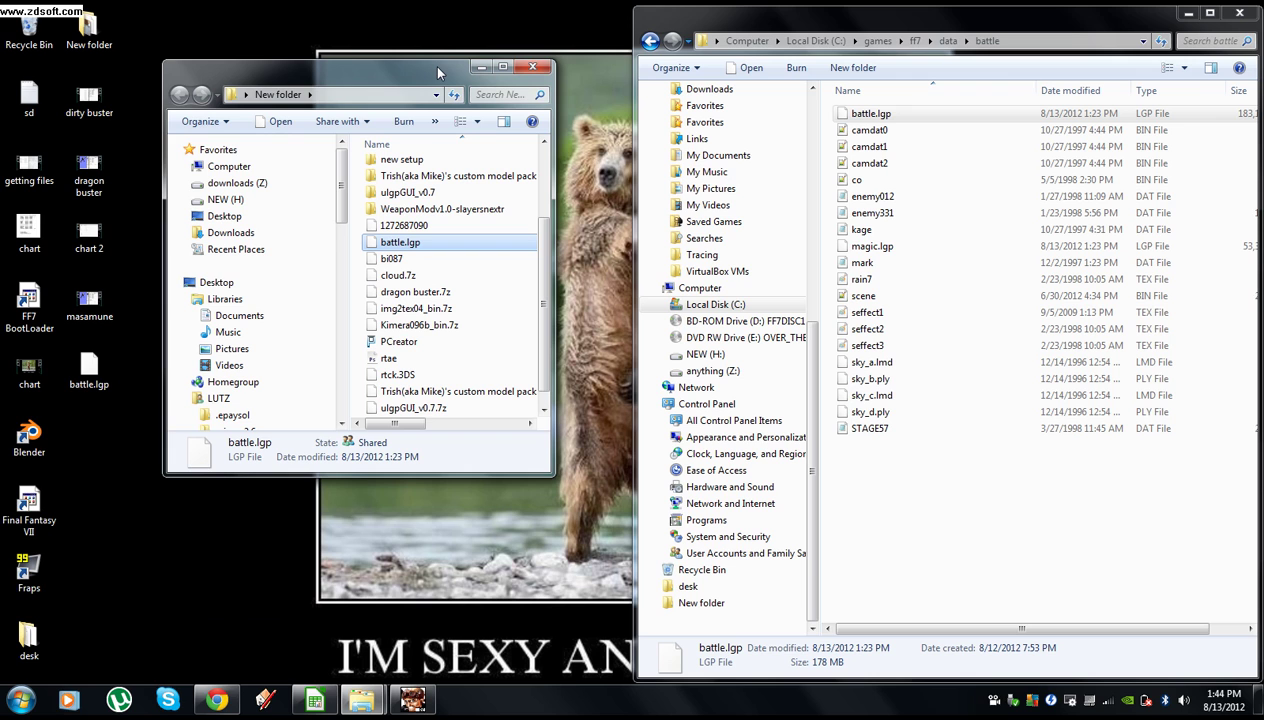
left_click_drag(437, 72, 2, 62)
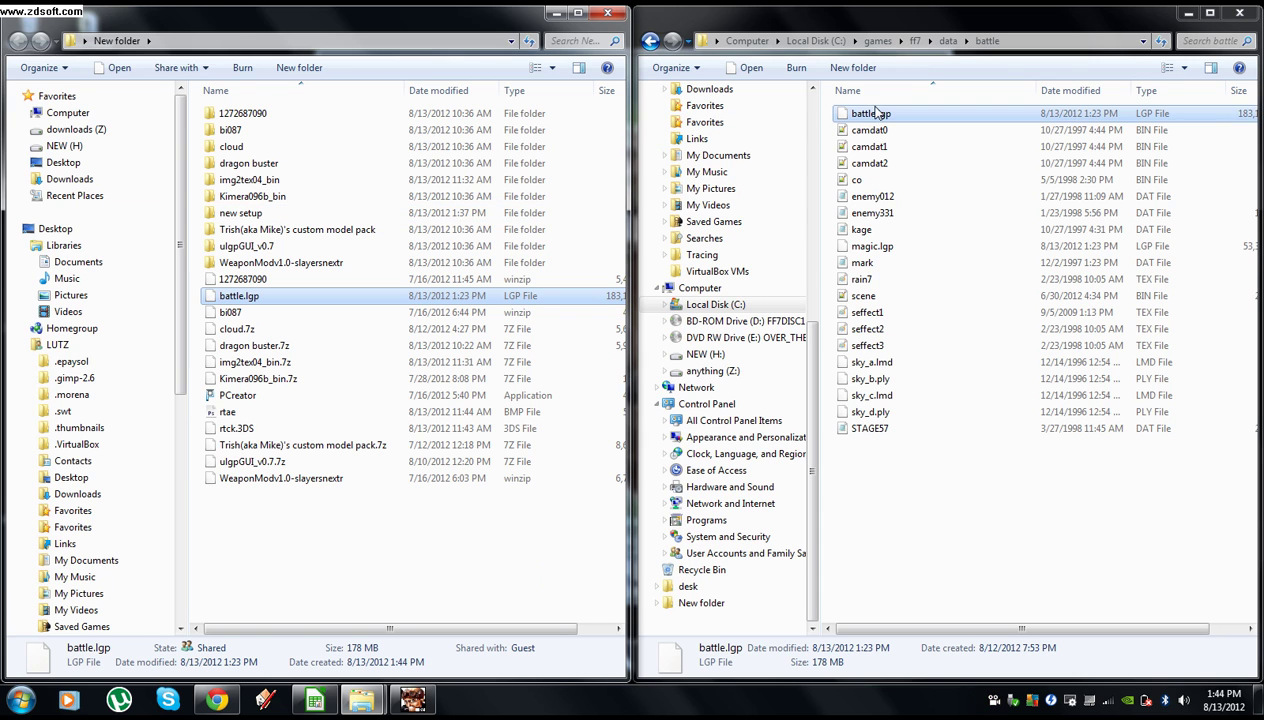
left_click_drag(508, 20, 2, 127)
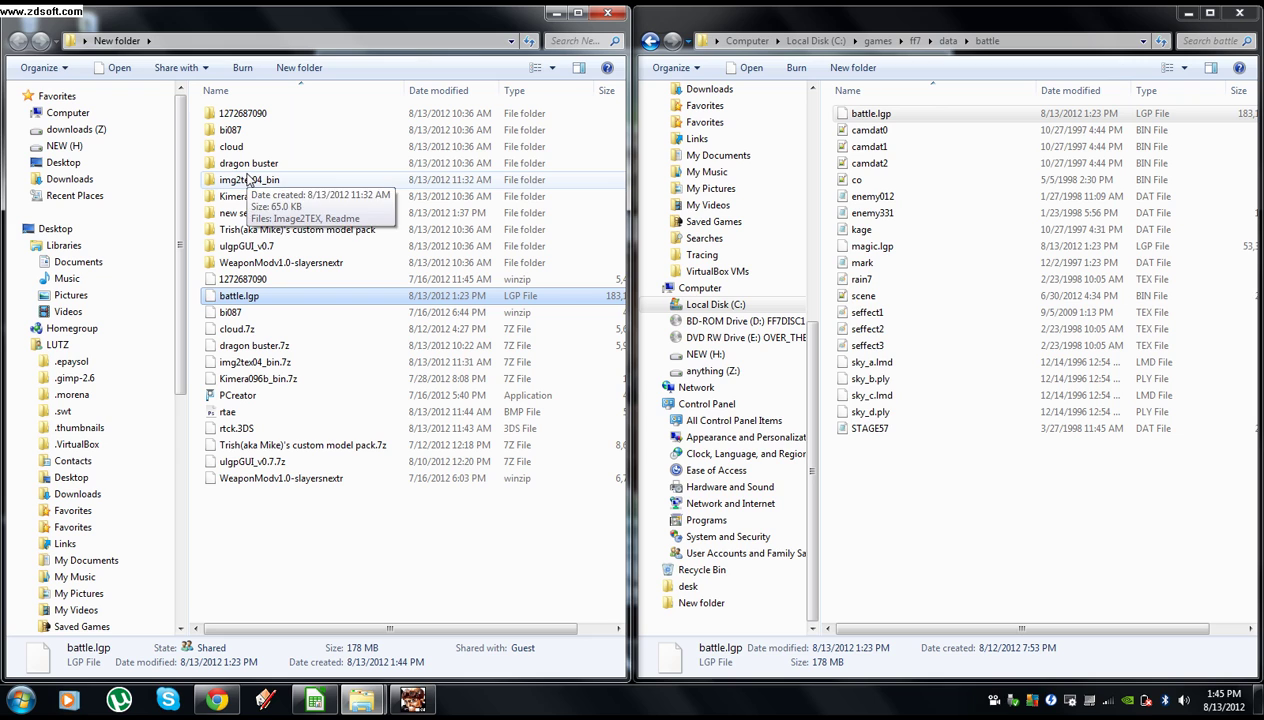
Step: Create a subfolder named "battle lgp" inside New folder
left_click(299, 68)
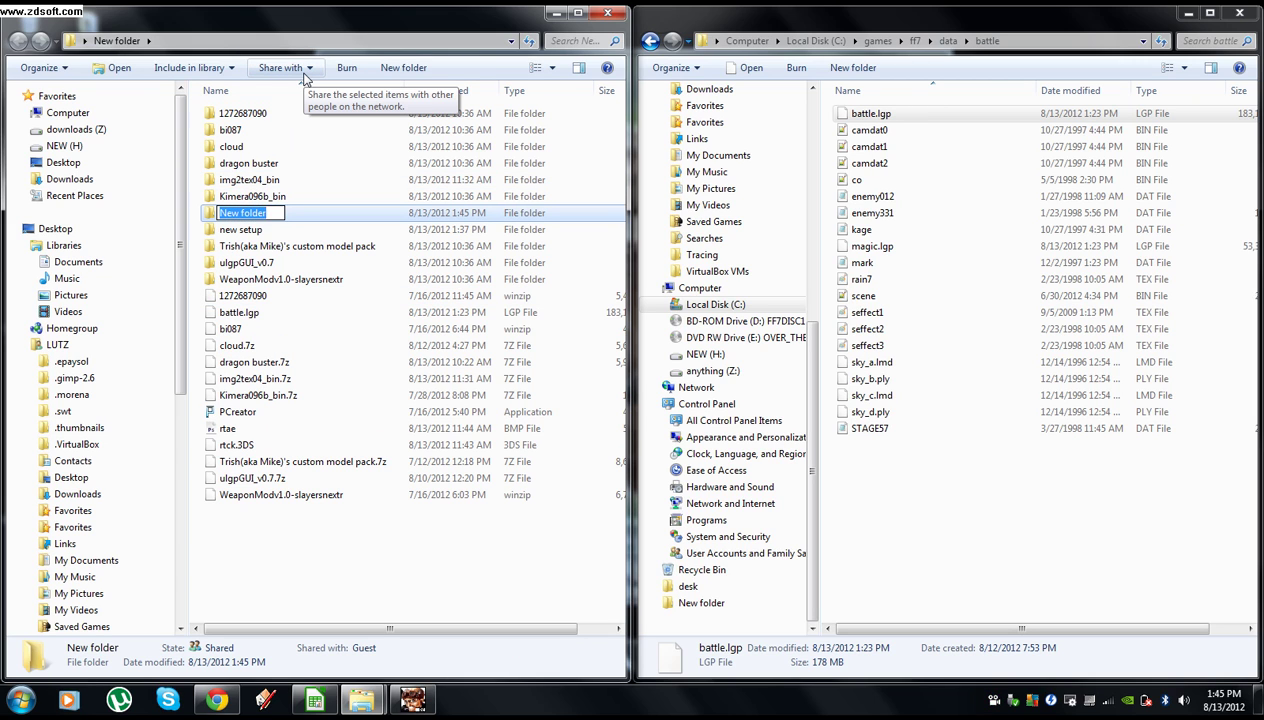
type("battle")
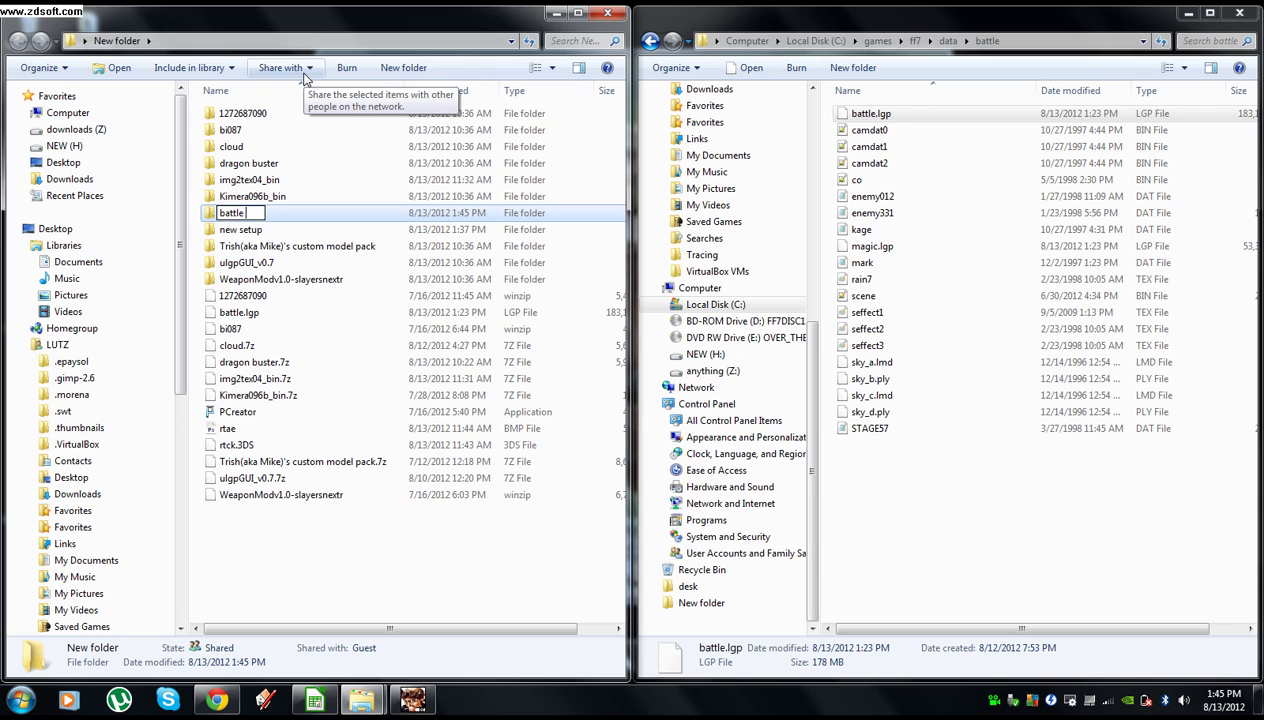
type(" lgp")
key("Return")
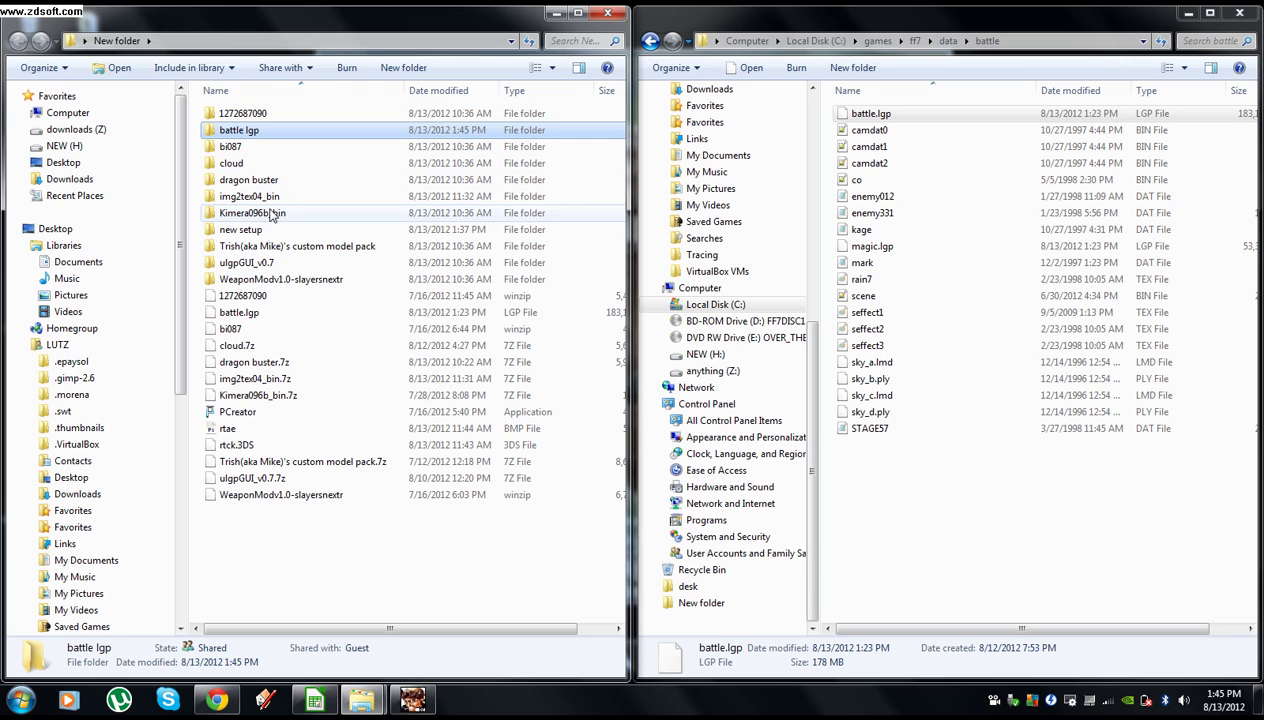
Step: Launch ulgp from the ulgpGUI_v0.7 folder and load battle.lgp from the desktop's New folder as the archive
double_click(258, 264)
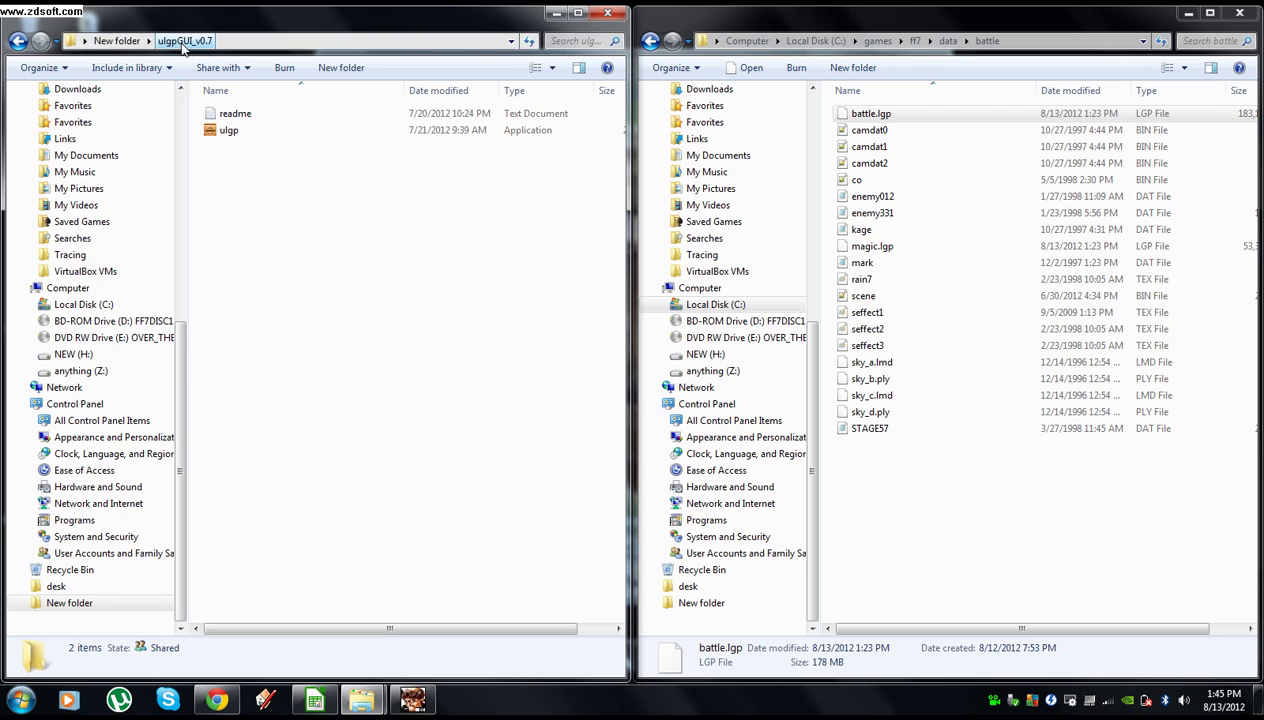
double_click(246, 134)
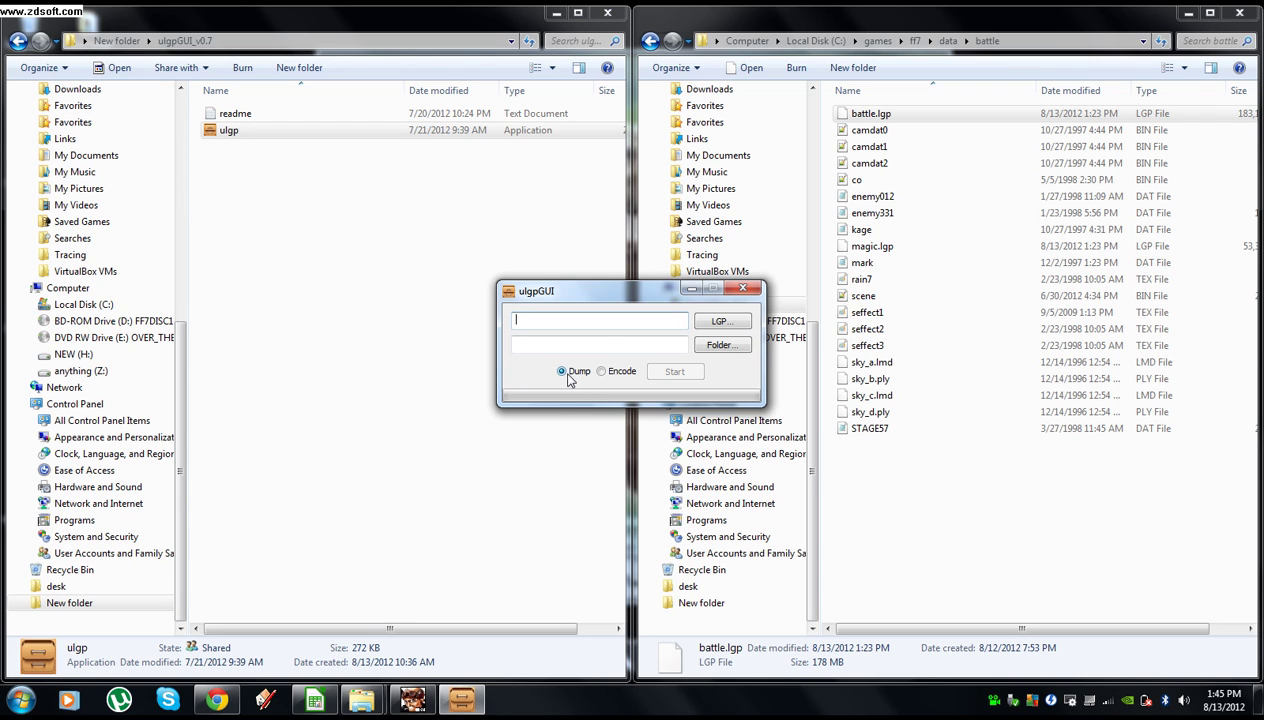
left_click(709, 324)
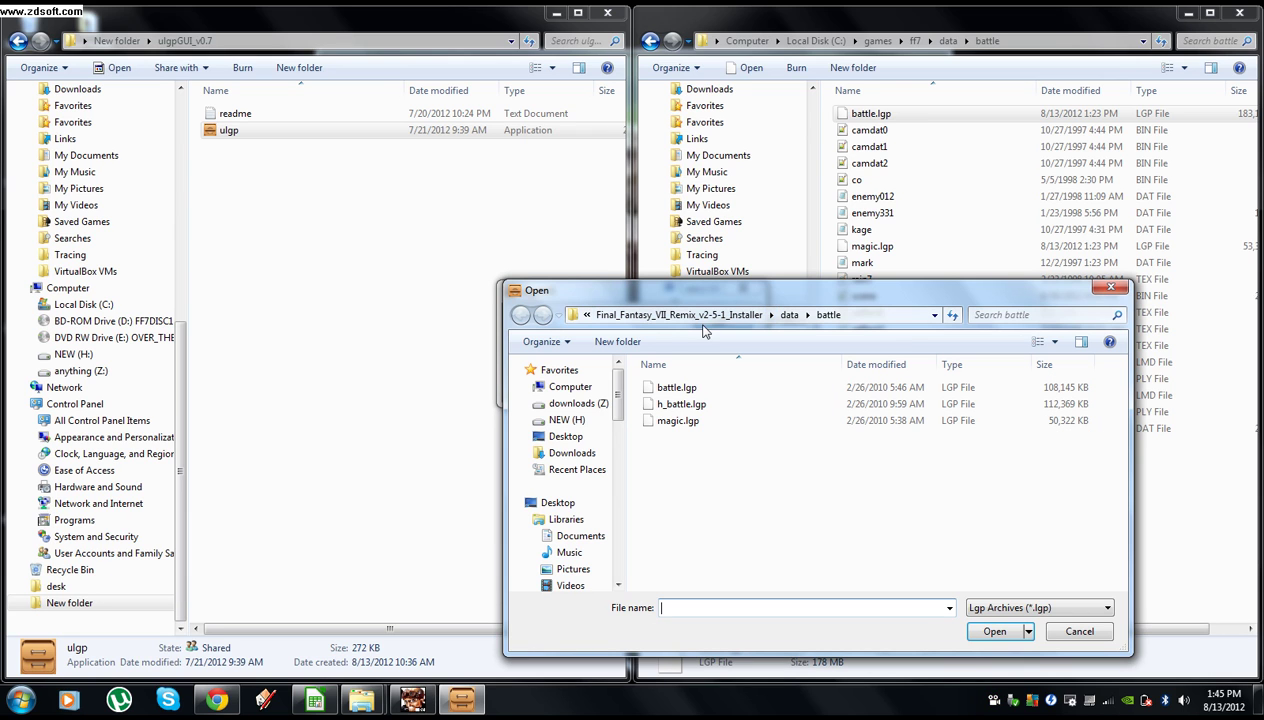
left_click(576, 393)
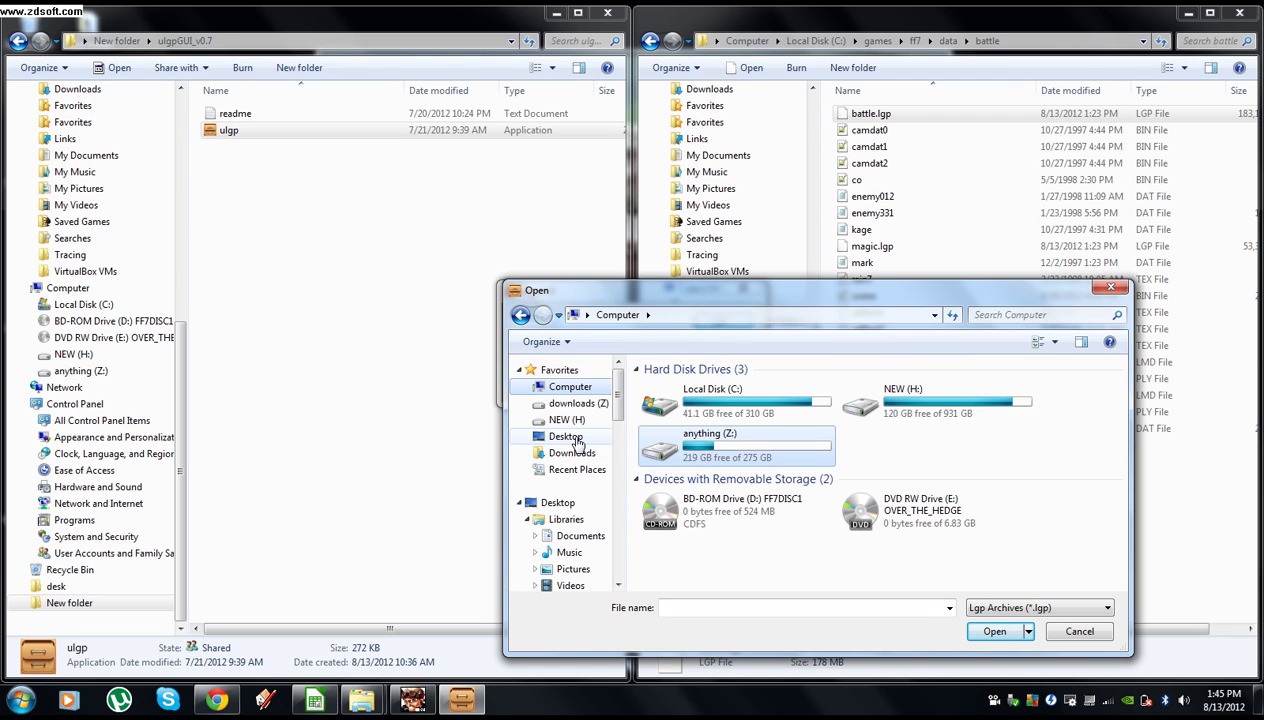
left_click(576, 441)
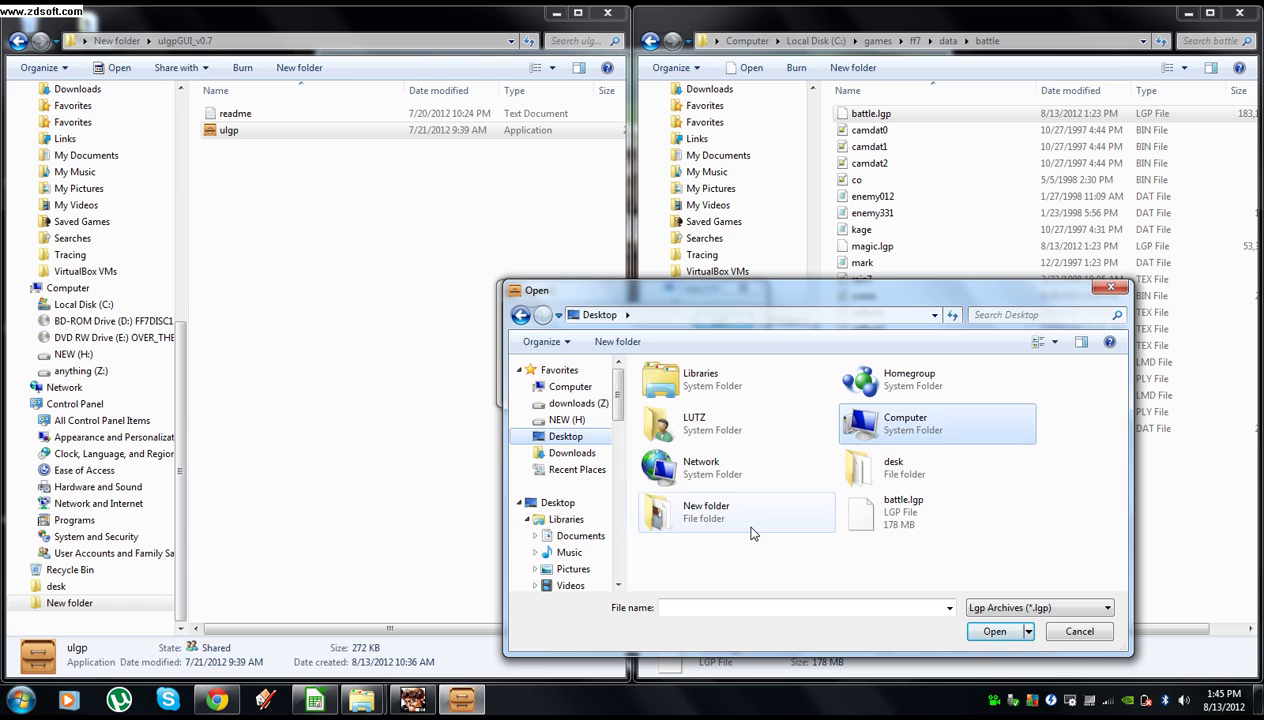
double_click(752, 533)
left_click(679, 570)
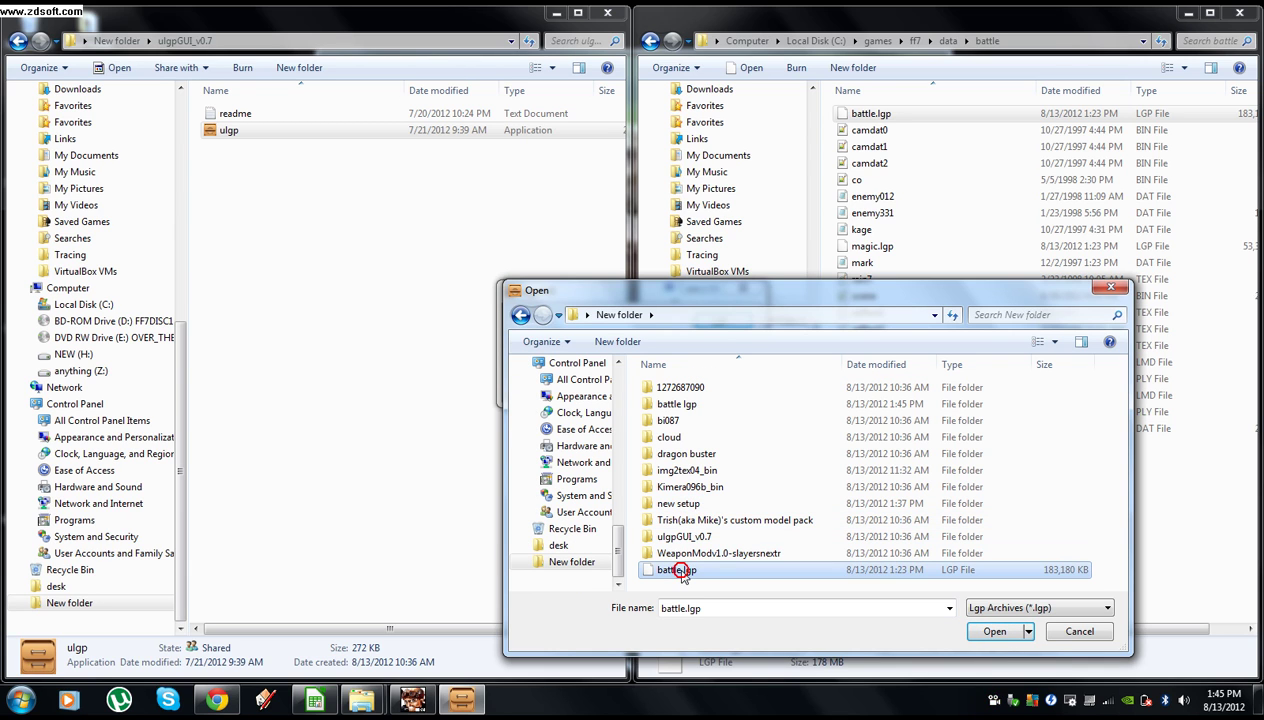
left_click(995, 632)
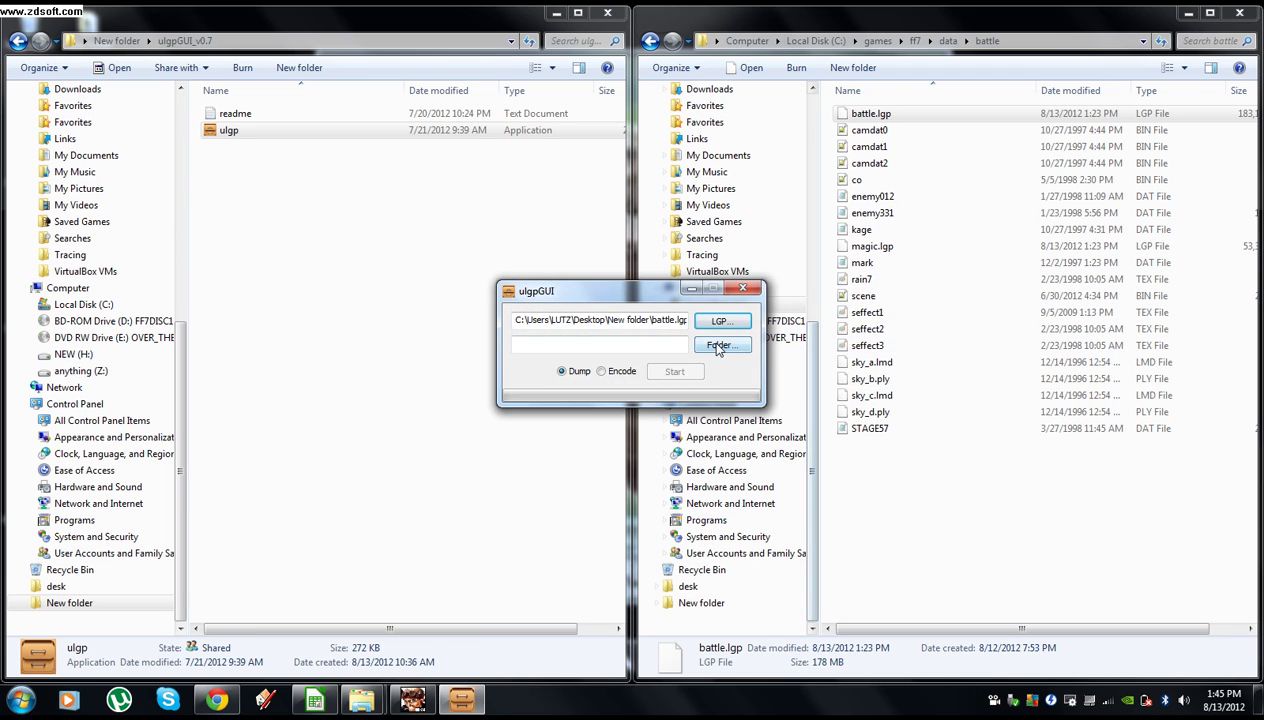
Step: Choose the "battle lgp" folder as the destination, dump the archive into it and minimize ulgpGUI
left_click(712, 345)
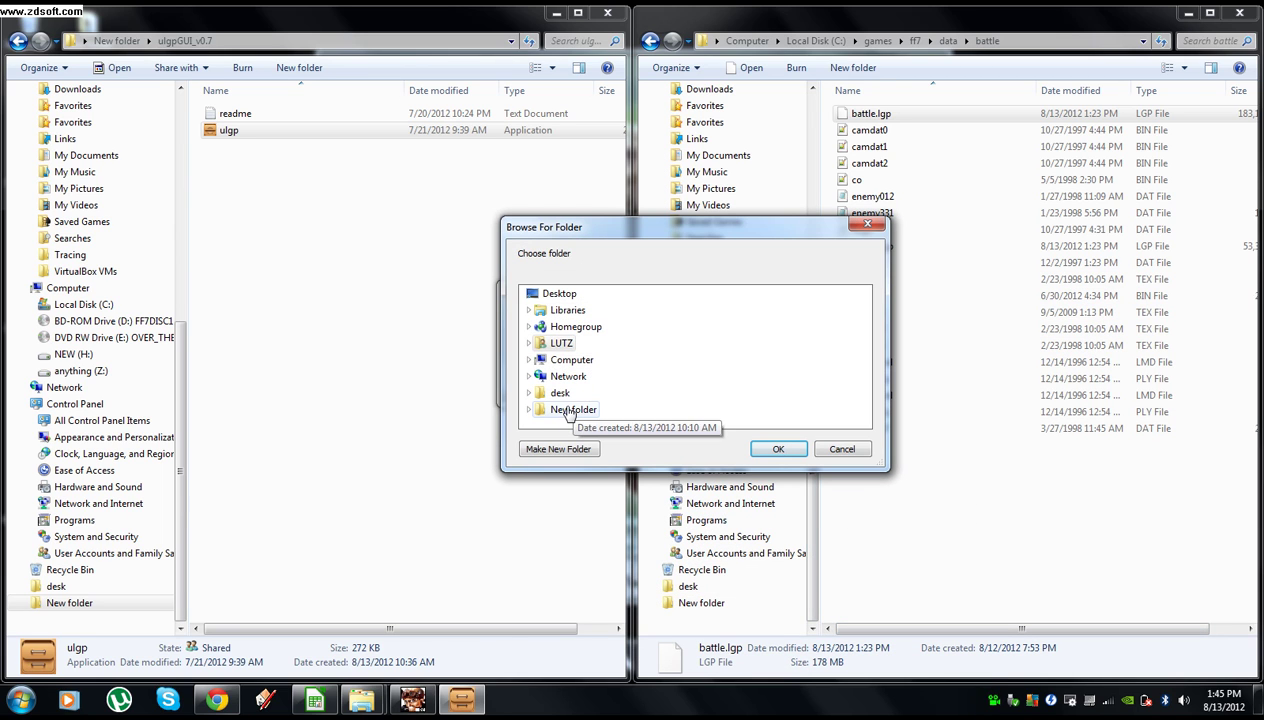
double_click(566, 409)
scroll(617, 375, "down", 1)
left_click(584, 347)
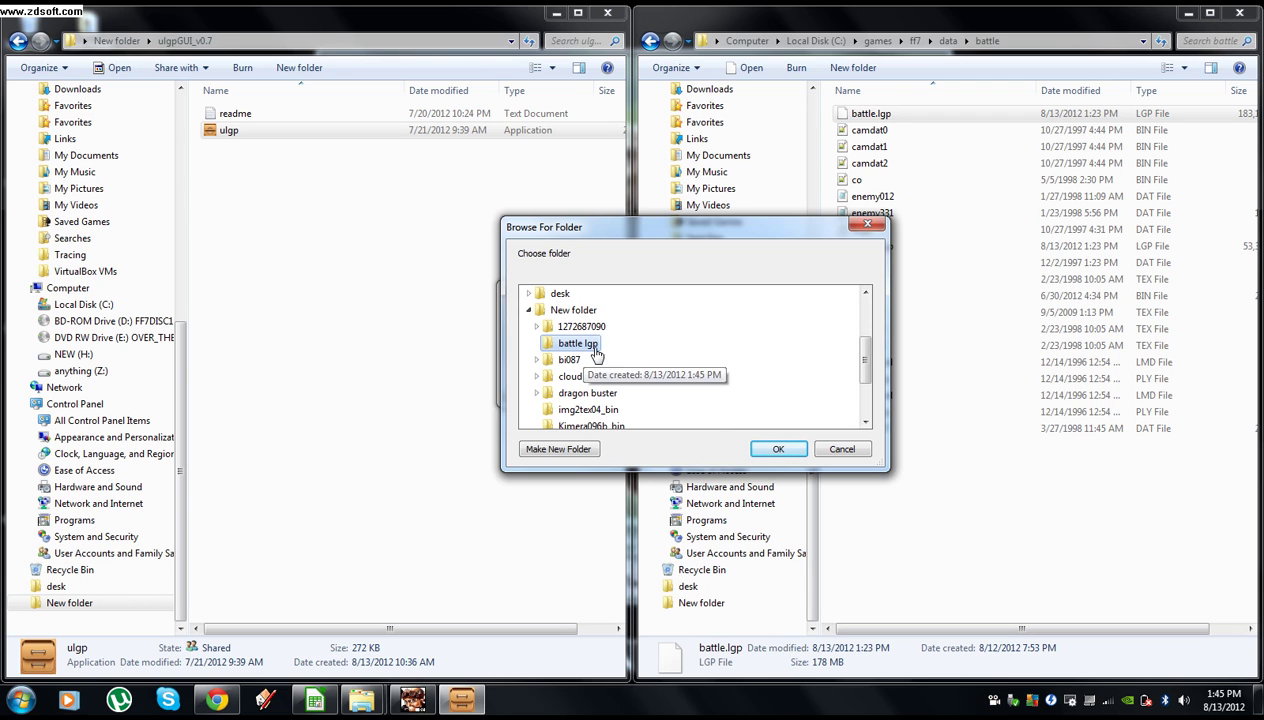
left_click(765, 450)
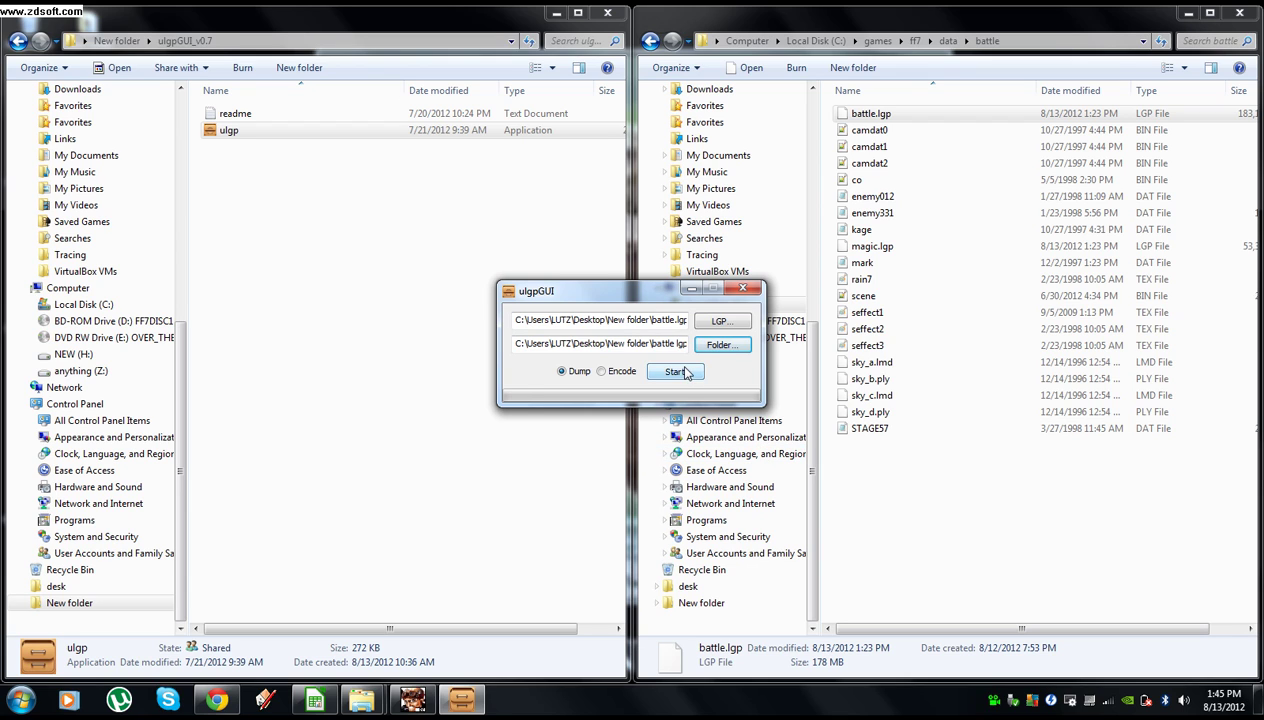
left_click(676, 372)
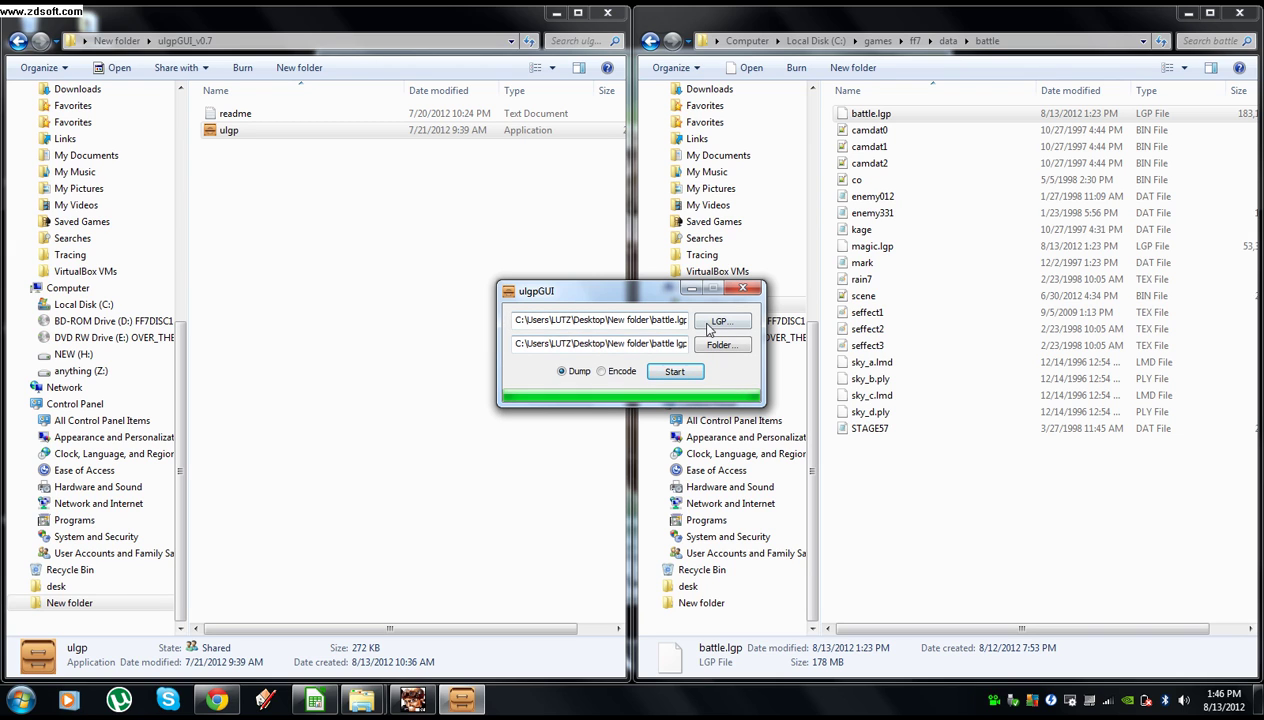
left_click(691, 289)
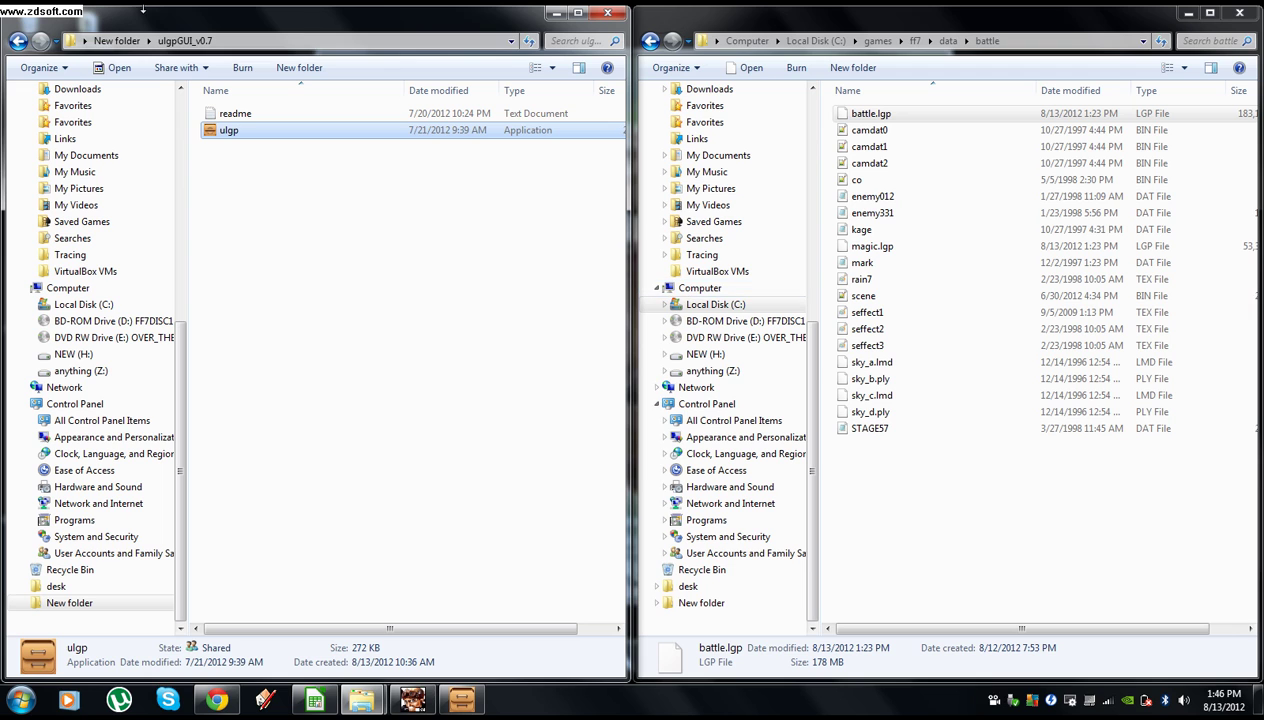
Step: Look through the extracted files in the "battle lgp" folder, and return to New folder
left_click(117, 41)
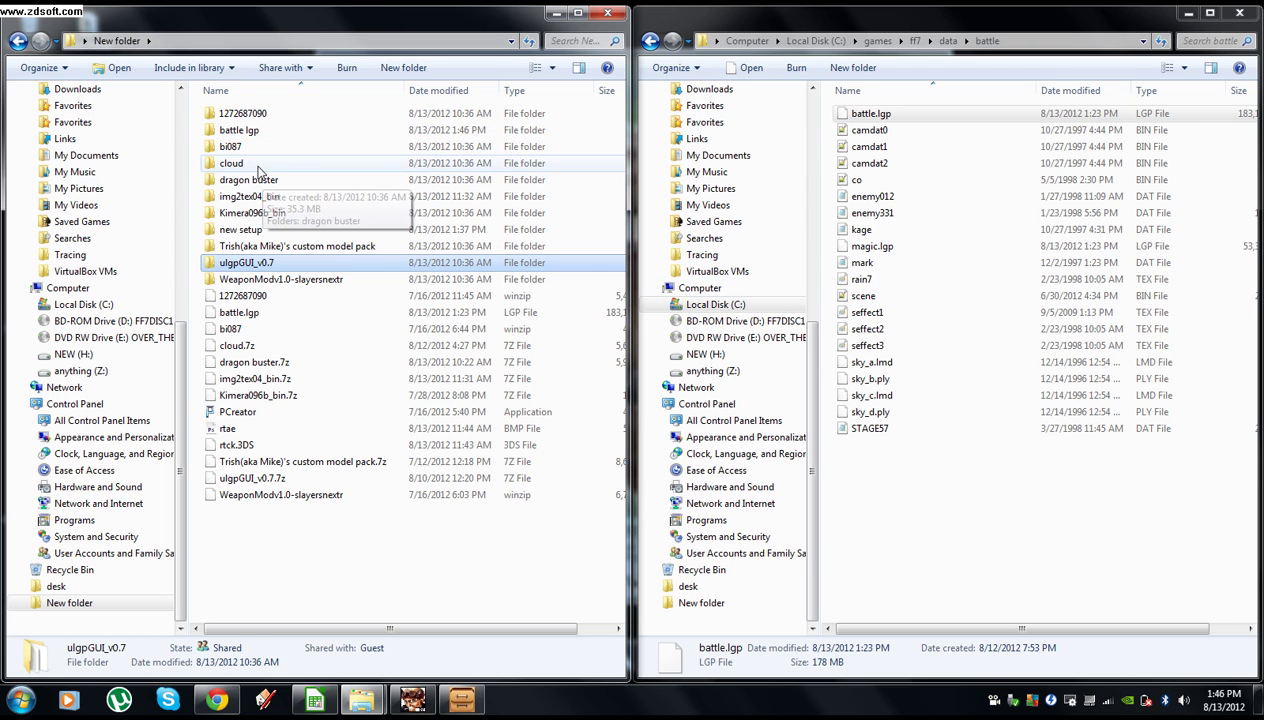
left_click(243, 129)
double_click(245, 131)
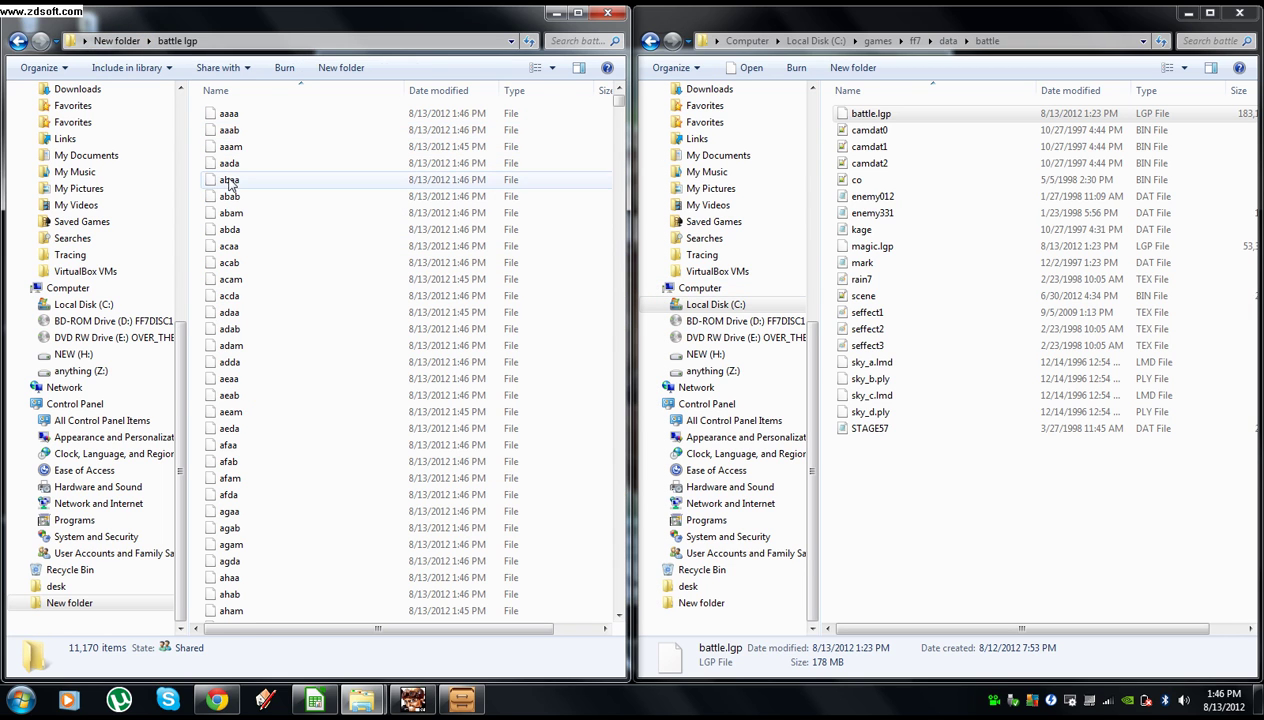
scroll(375, 248, "down", 20)
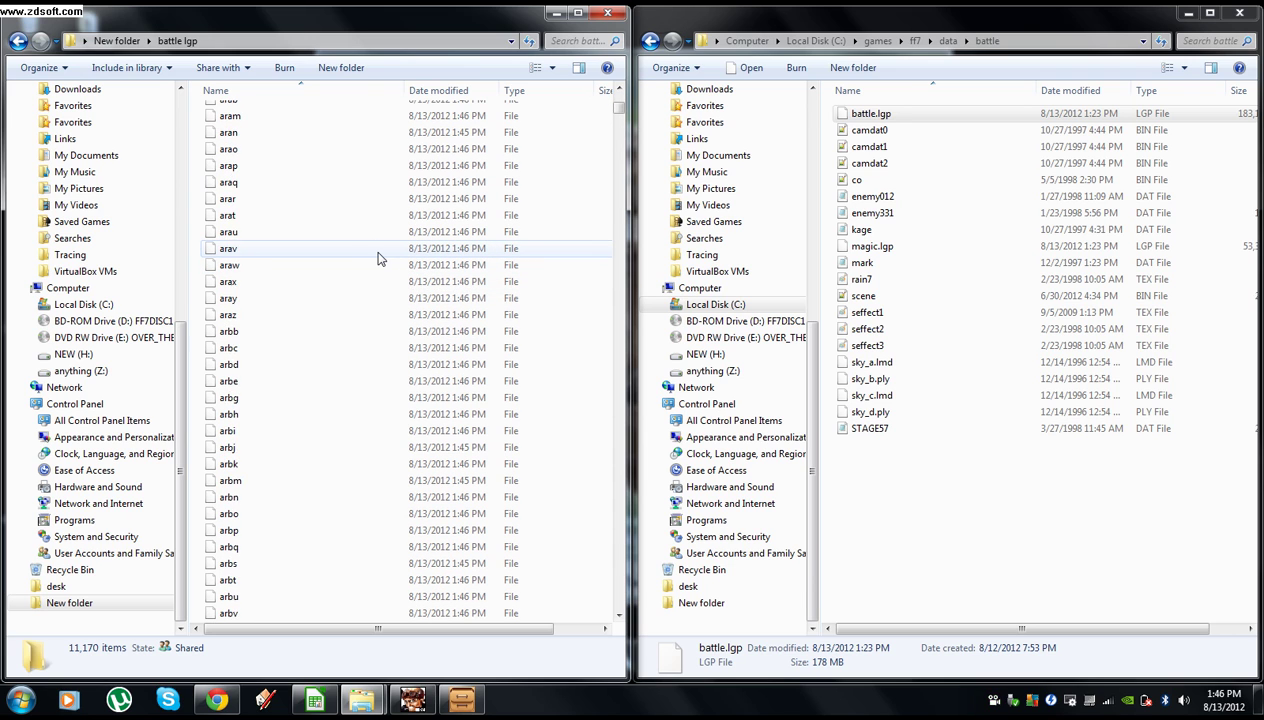
scroll(382, 258, "up", 4)
scroll(383, 273, "up", 5)
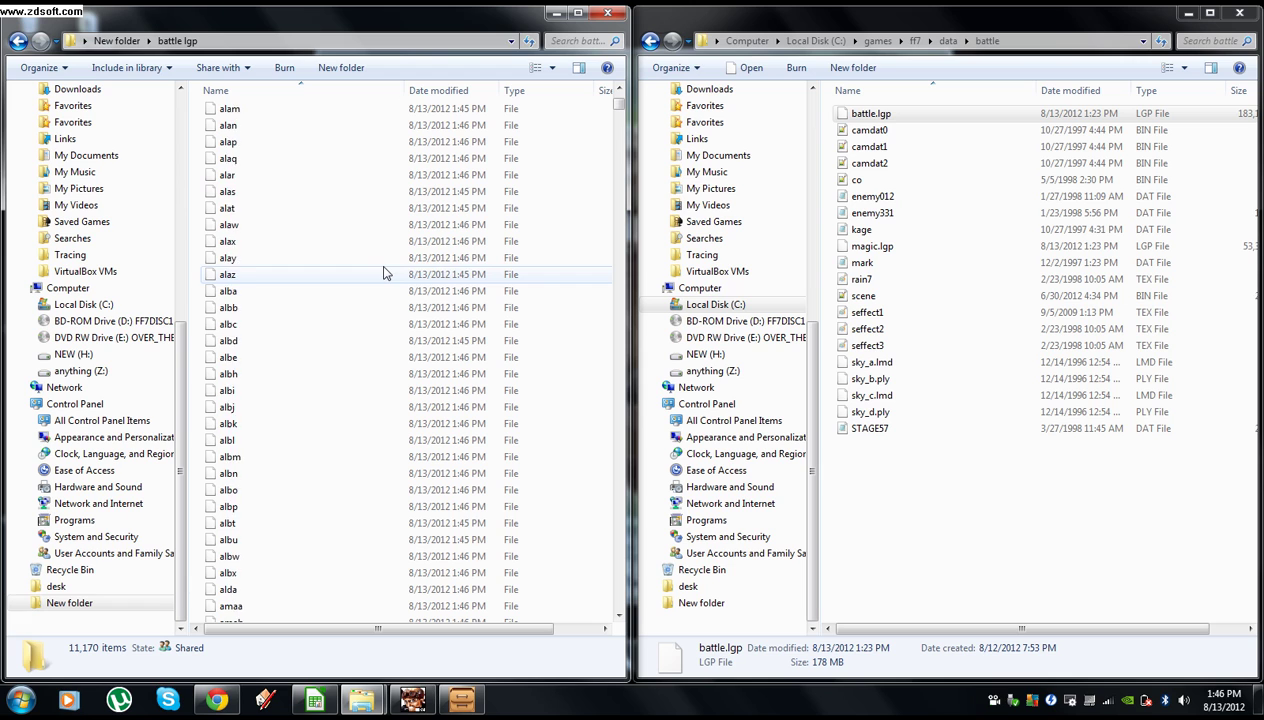
left_click(127, 44)
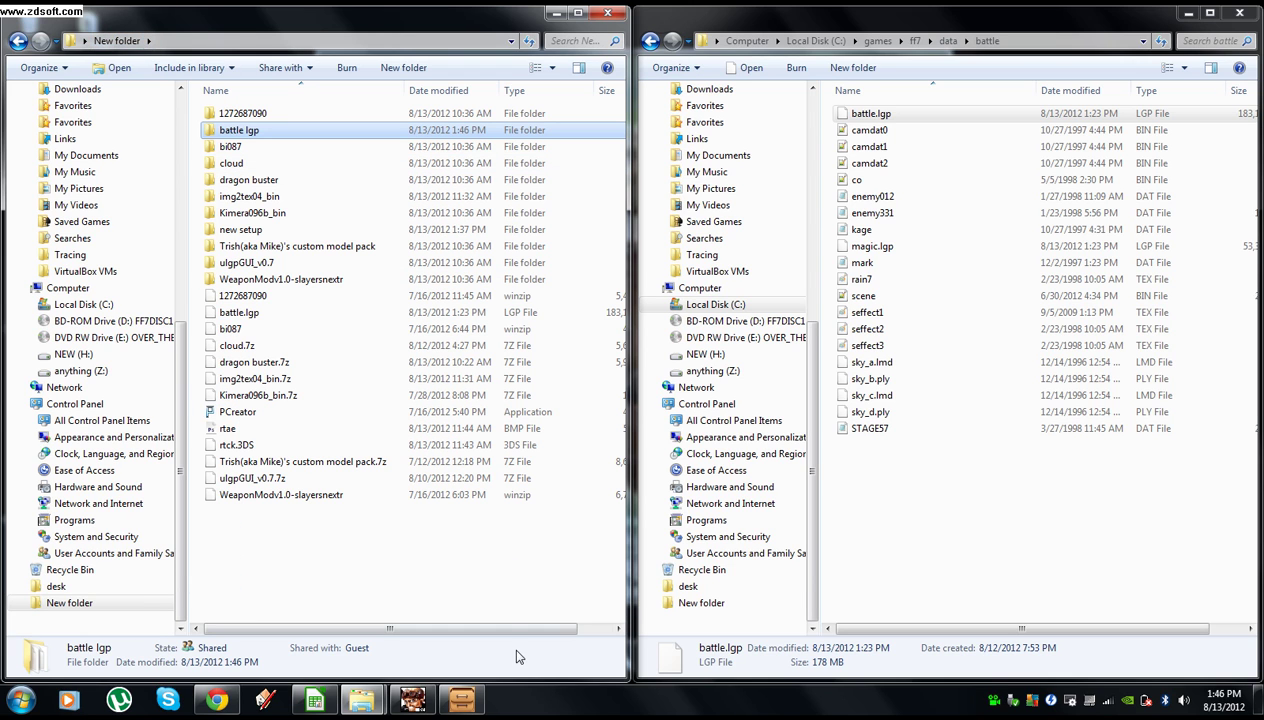
Step: Switch to the Kimera model editor and rotate the character model to view it from behind
left_click(430, 702)
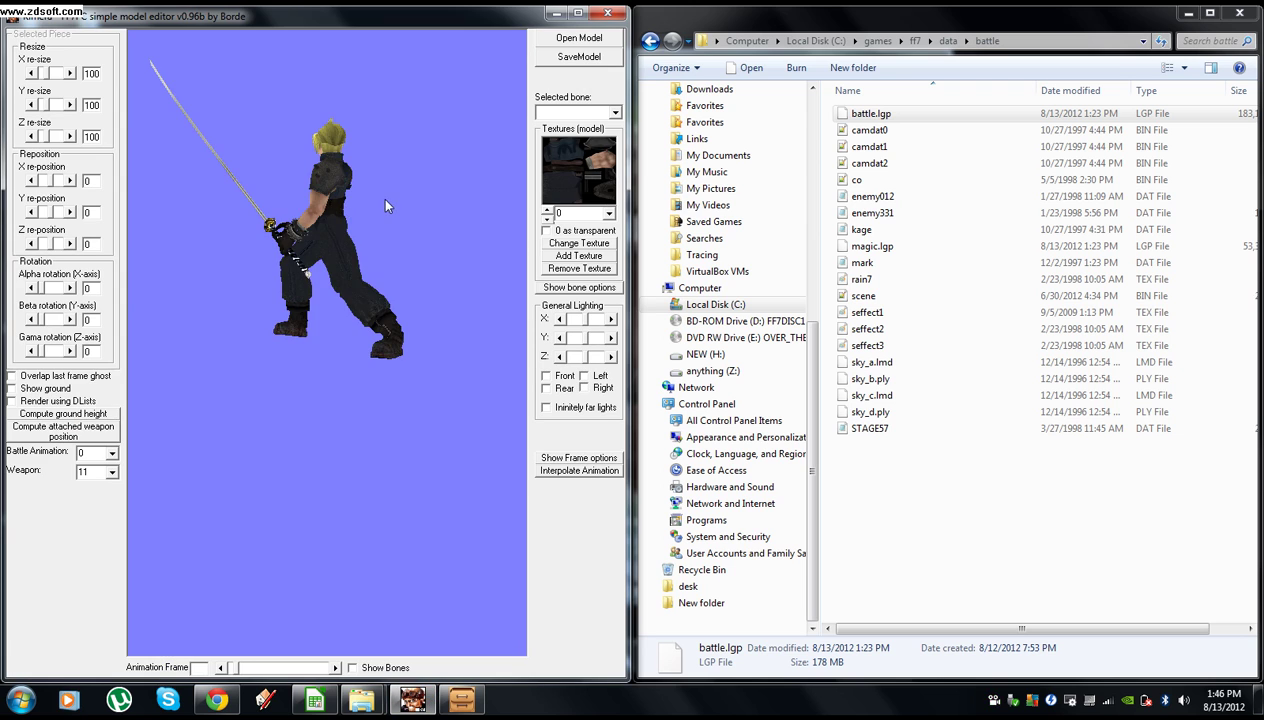
left_click_drag(380, 197, 455, 188)
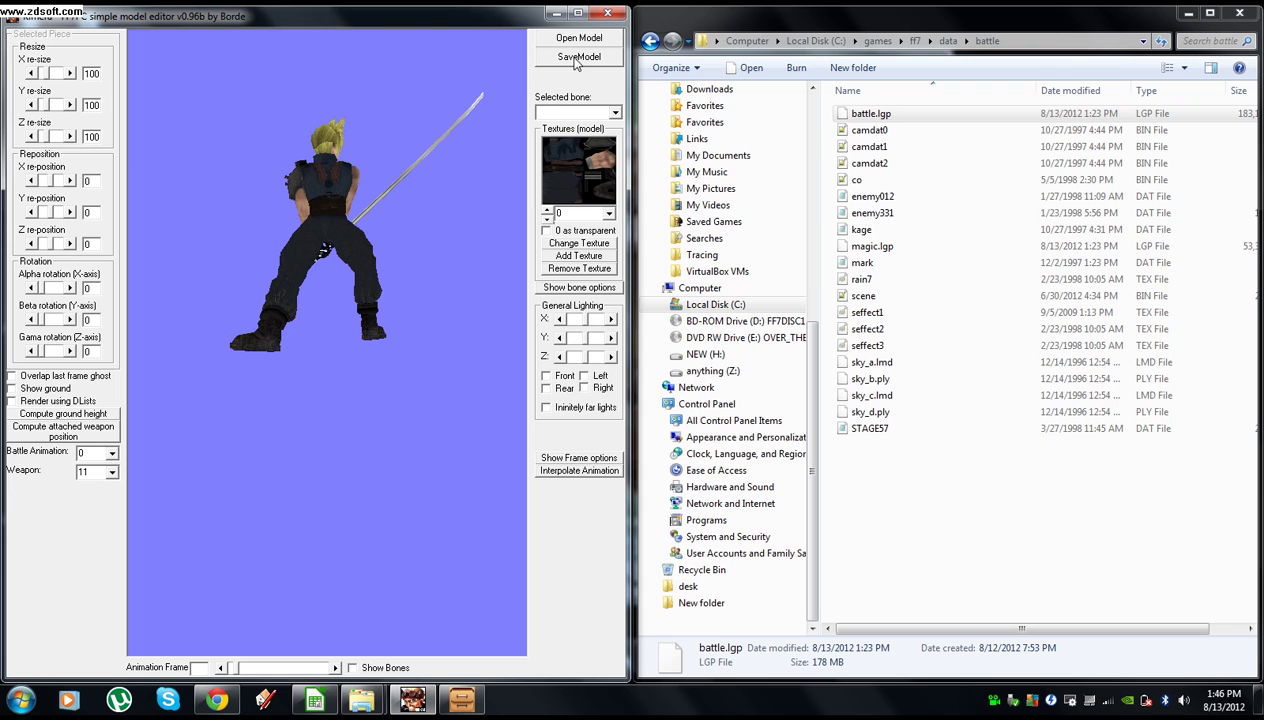
Step: Save the model as rtaa in the "battle lgp" folder, overwriting the existing file and its associated files
left_click(579, 57)
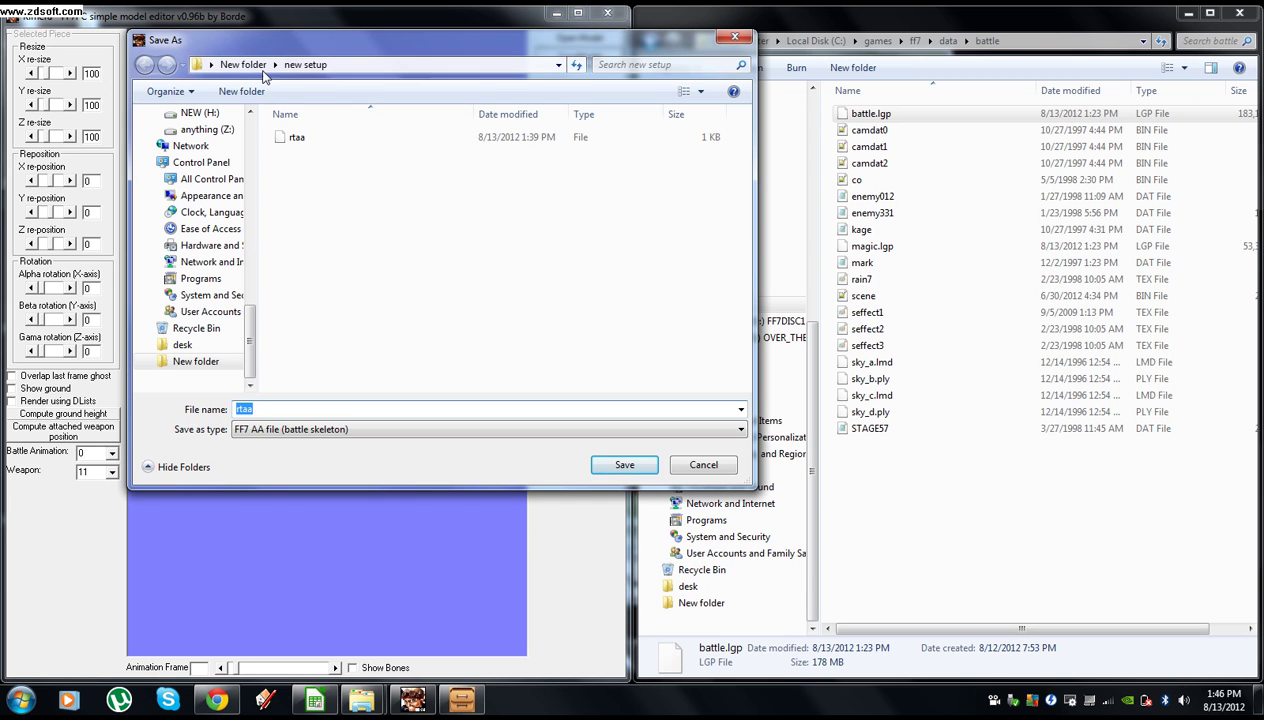
left_click(245, 64)
double_click(312, 154)
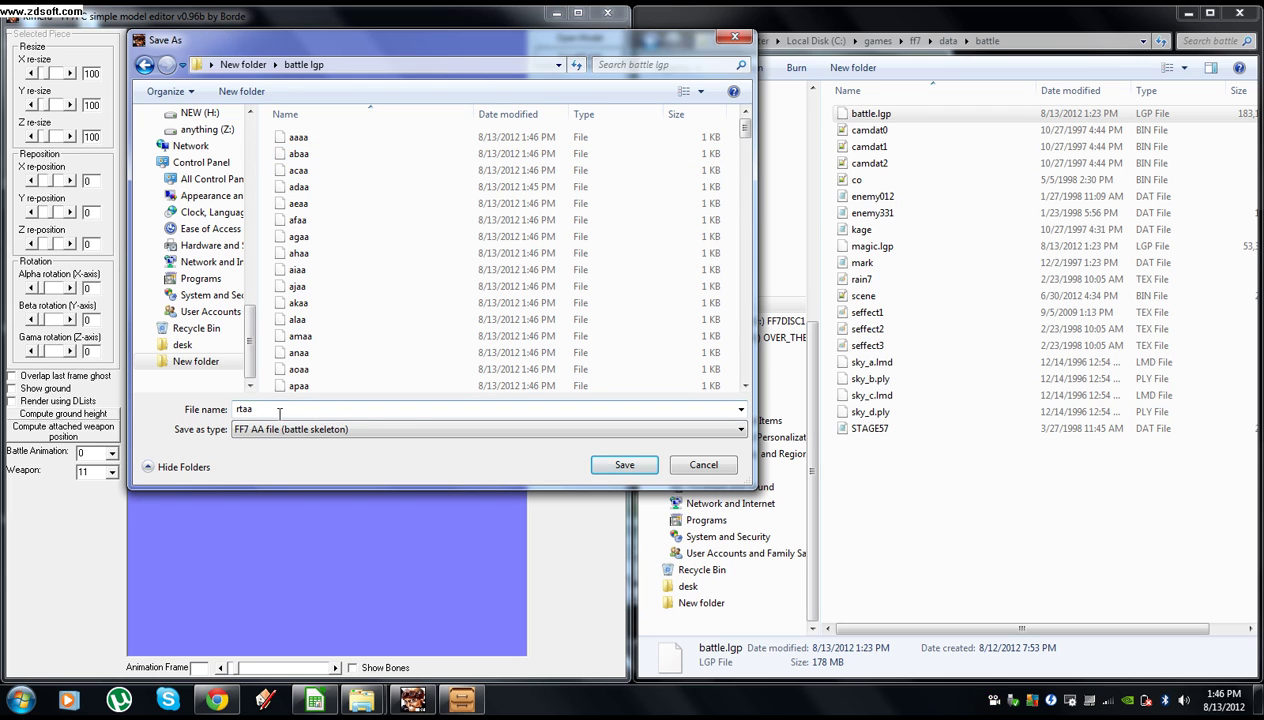
left_click(620, 465)
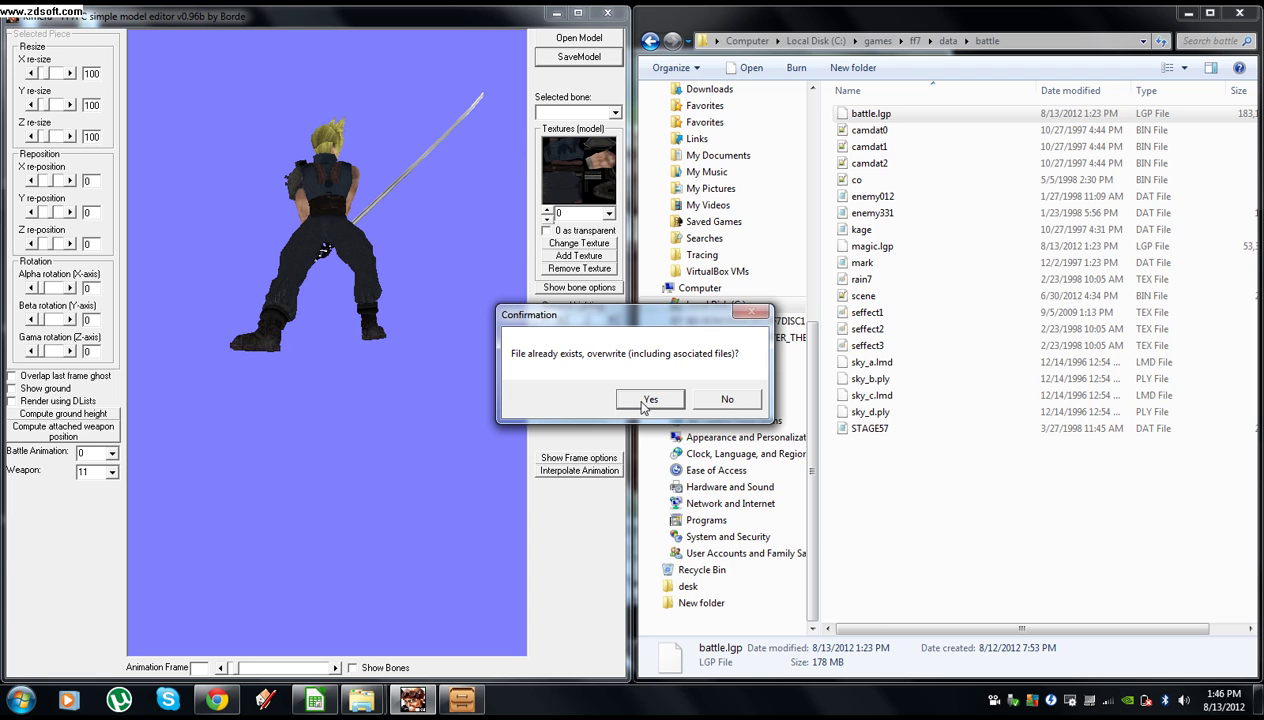
left_click(648, 400)
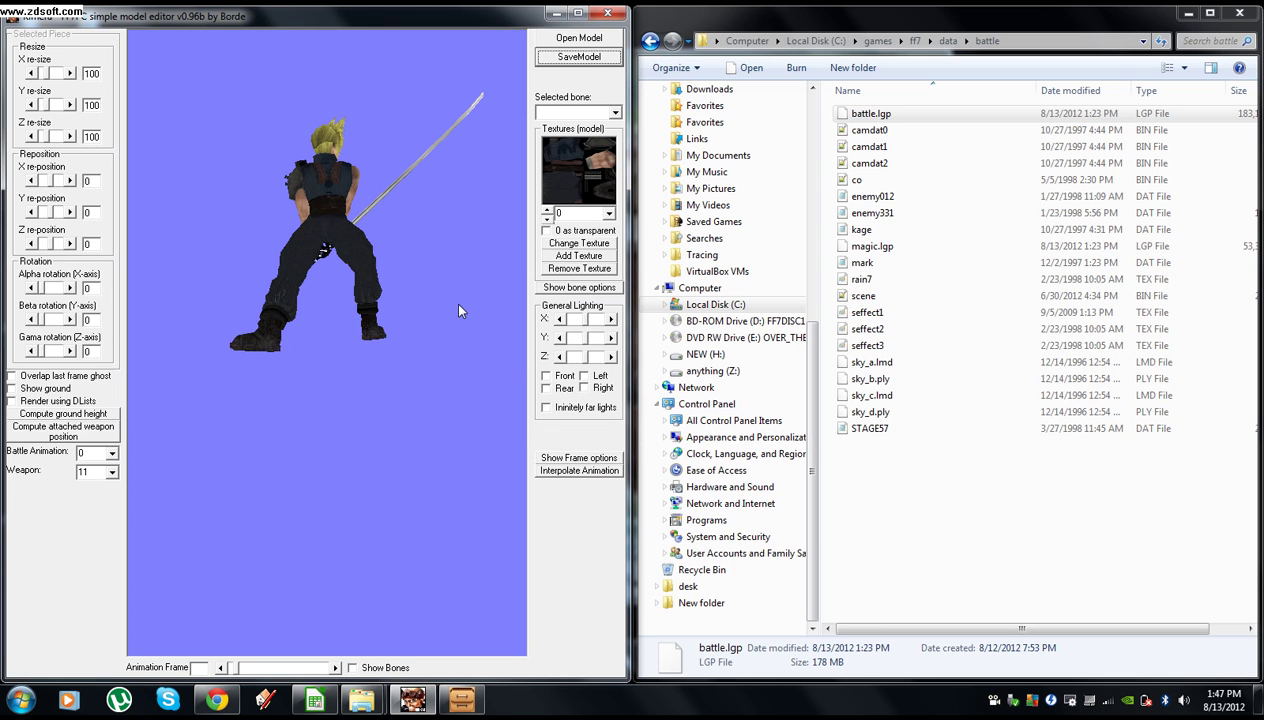
Step: Save the model again as siaa in the "battle lgp" folder, overwriting the existing files, and close Kimera
left_click(577, 56)
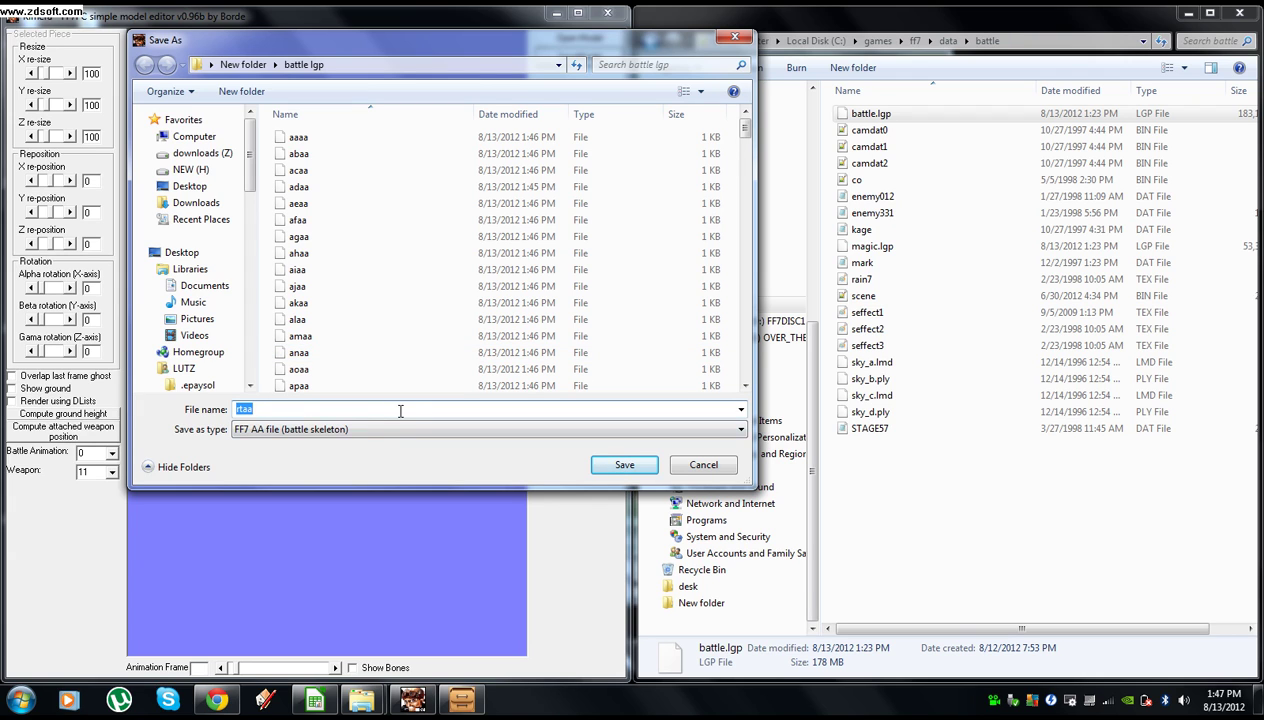
type("si")
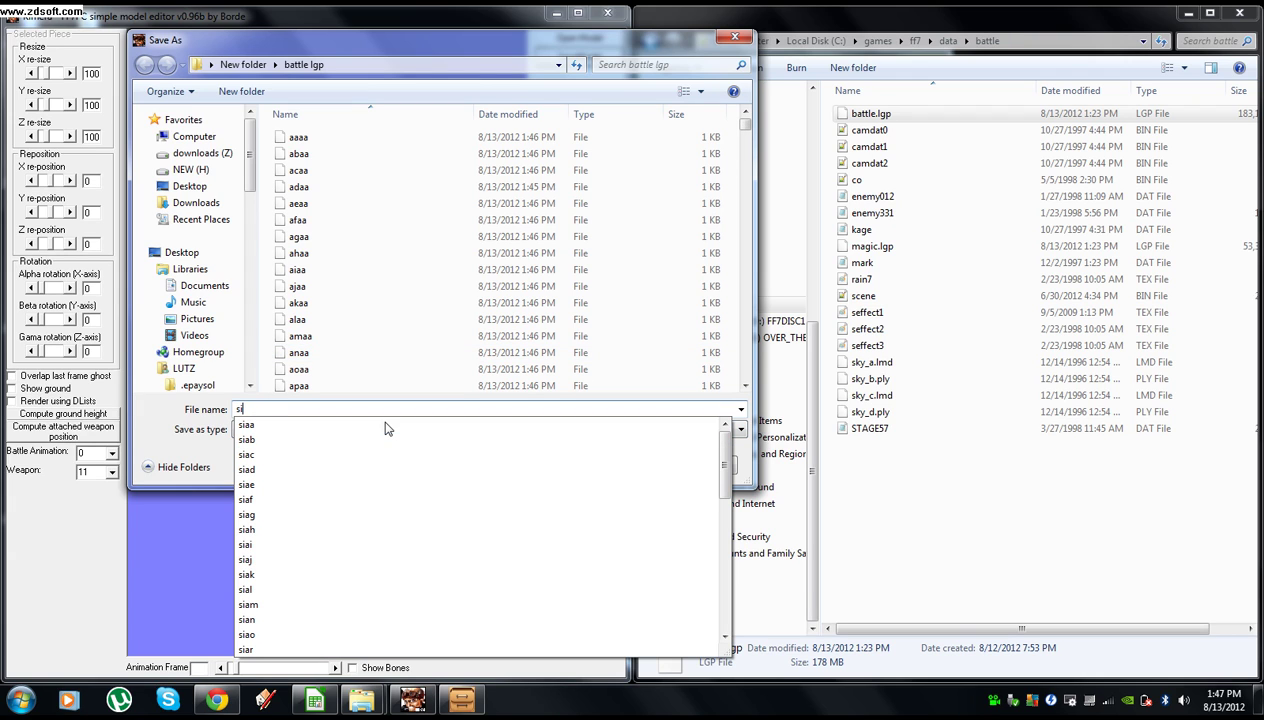
left_click(291, 426)
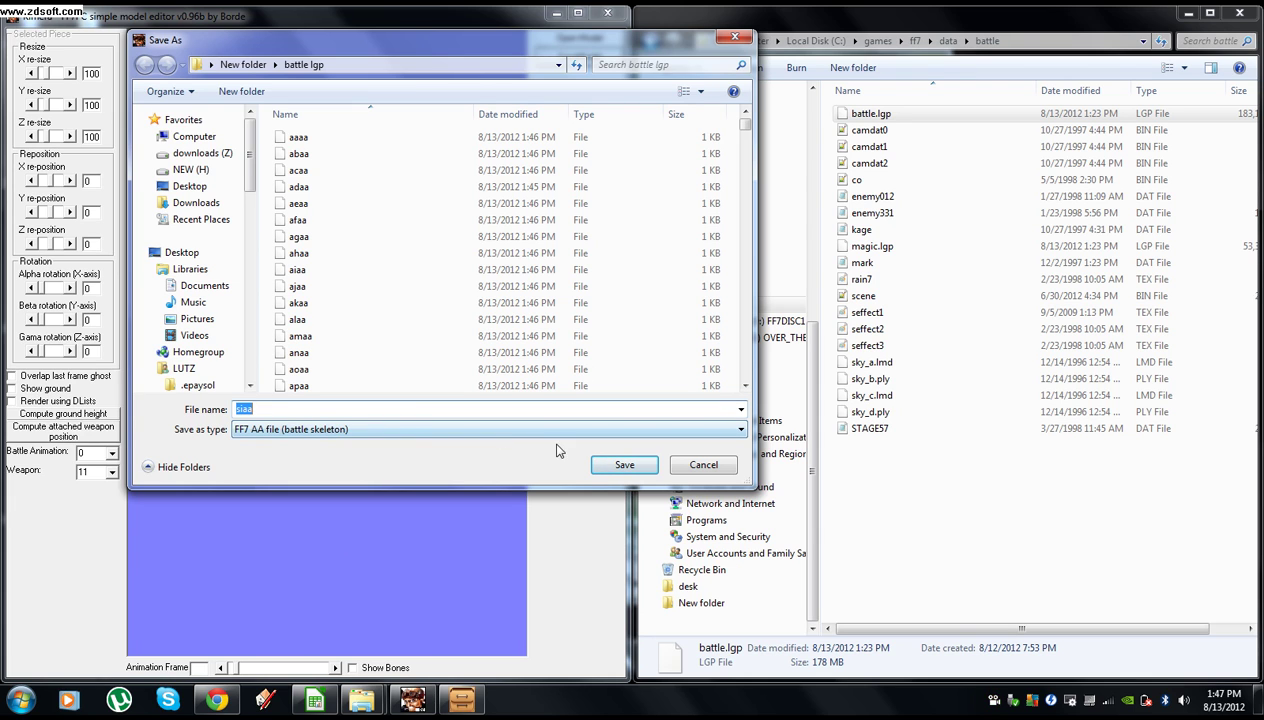
left_click(619, 467)
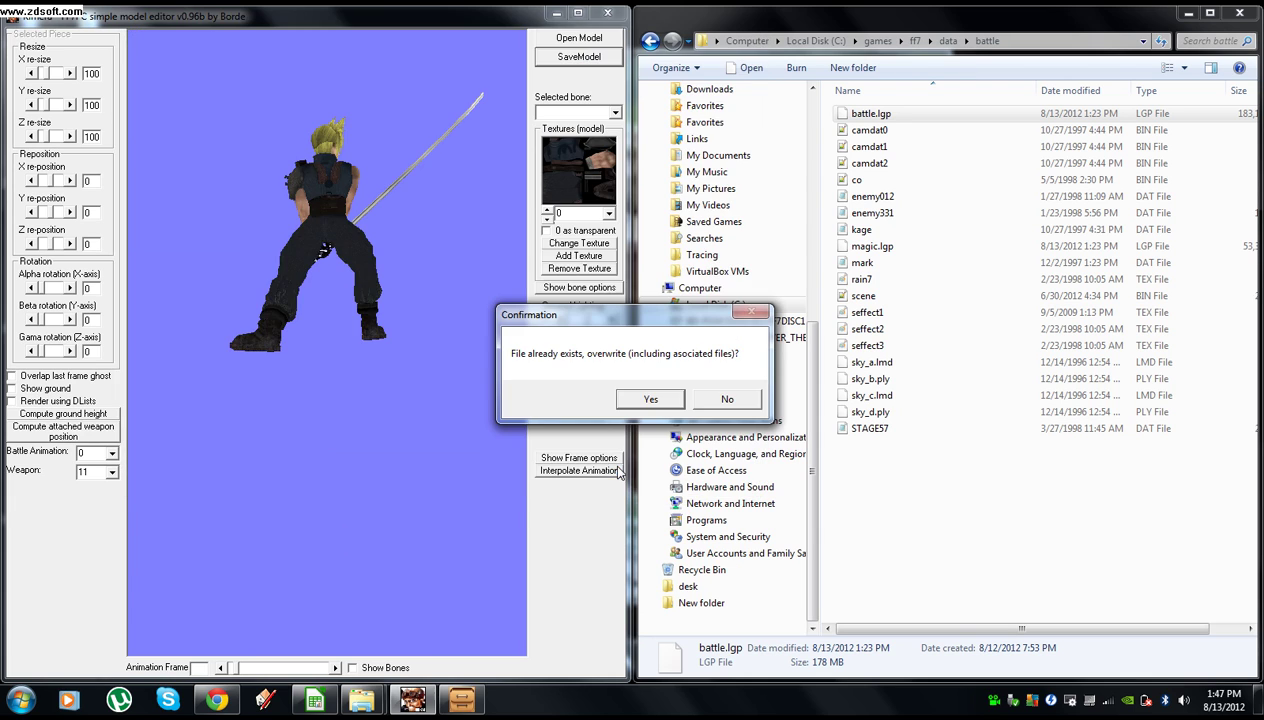
left_click(632, 399)
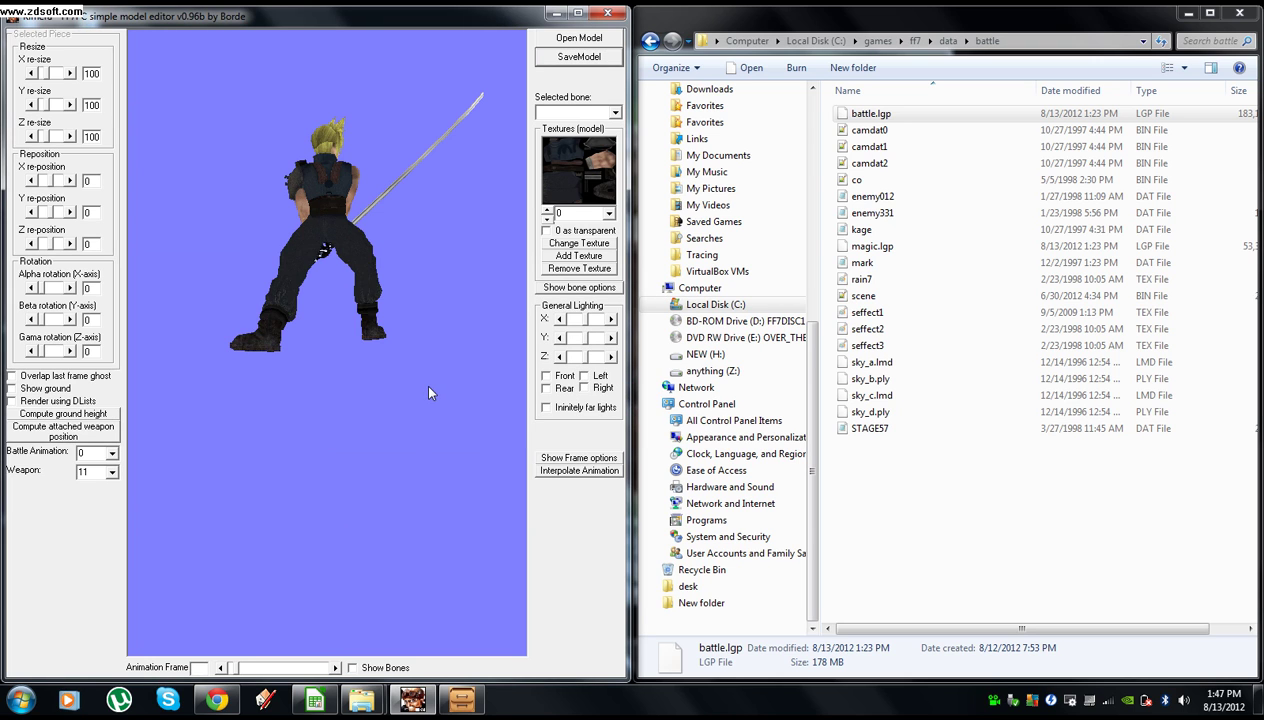
left_click_drag(423, 381, 196, 347)
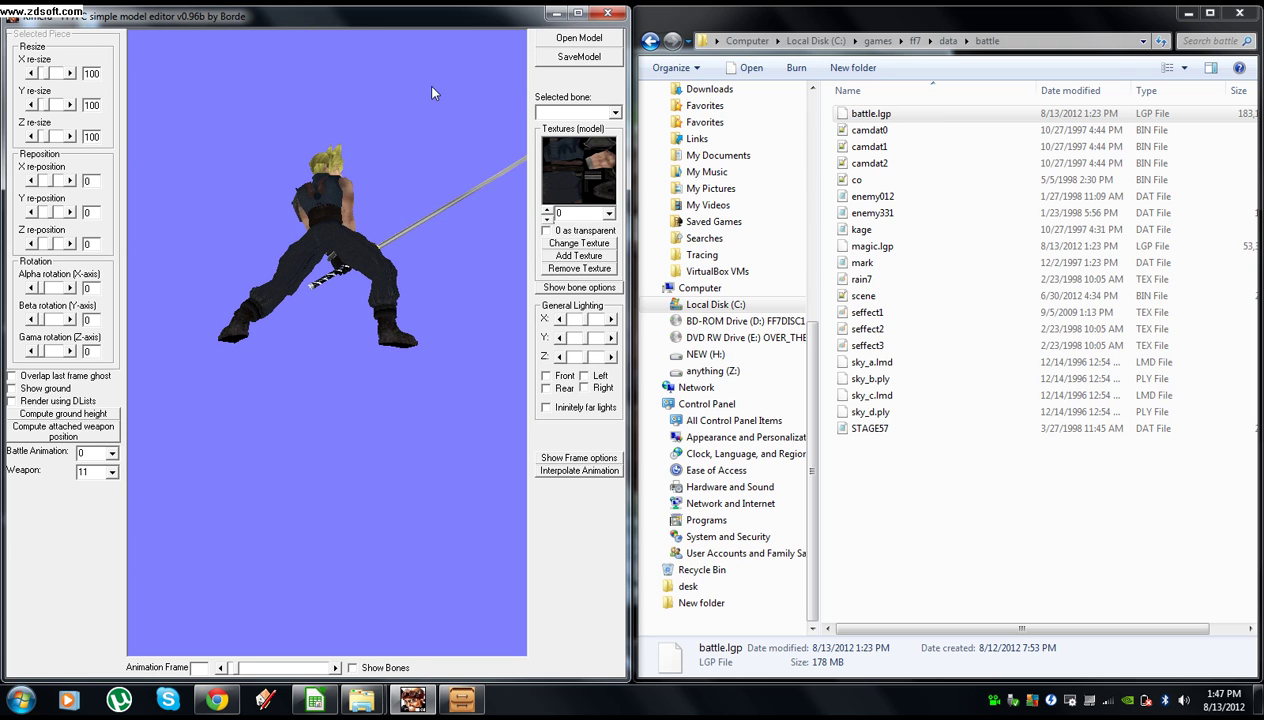
left_click(603, 16)
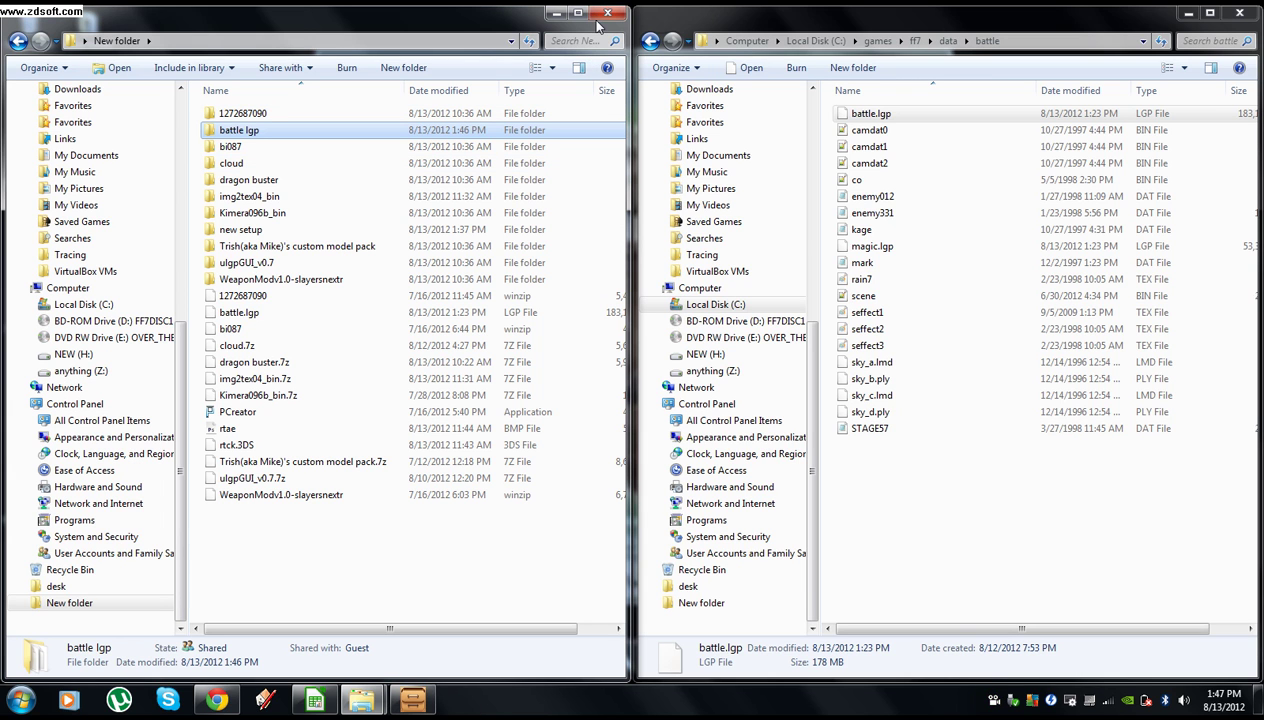
Step: Switch to ulgpGUI and encode the "battle lgp" folder back into New folder's battle.lgp archive
left_click(405, 704)
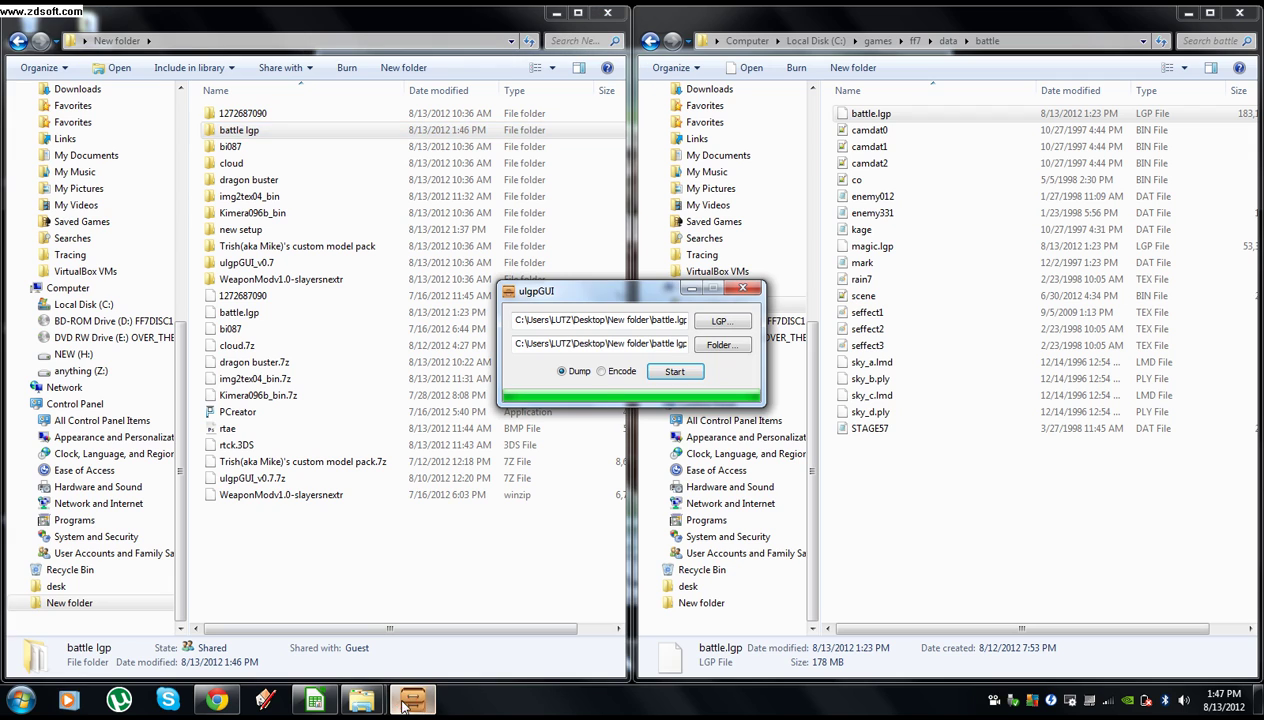
left_click(603, 372)
left_click_drag(608, 292, 782, 266)
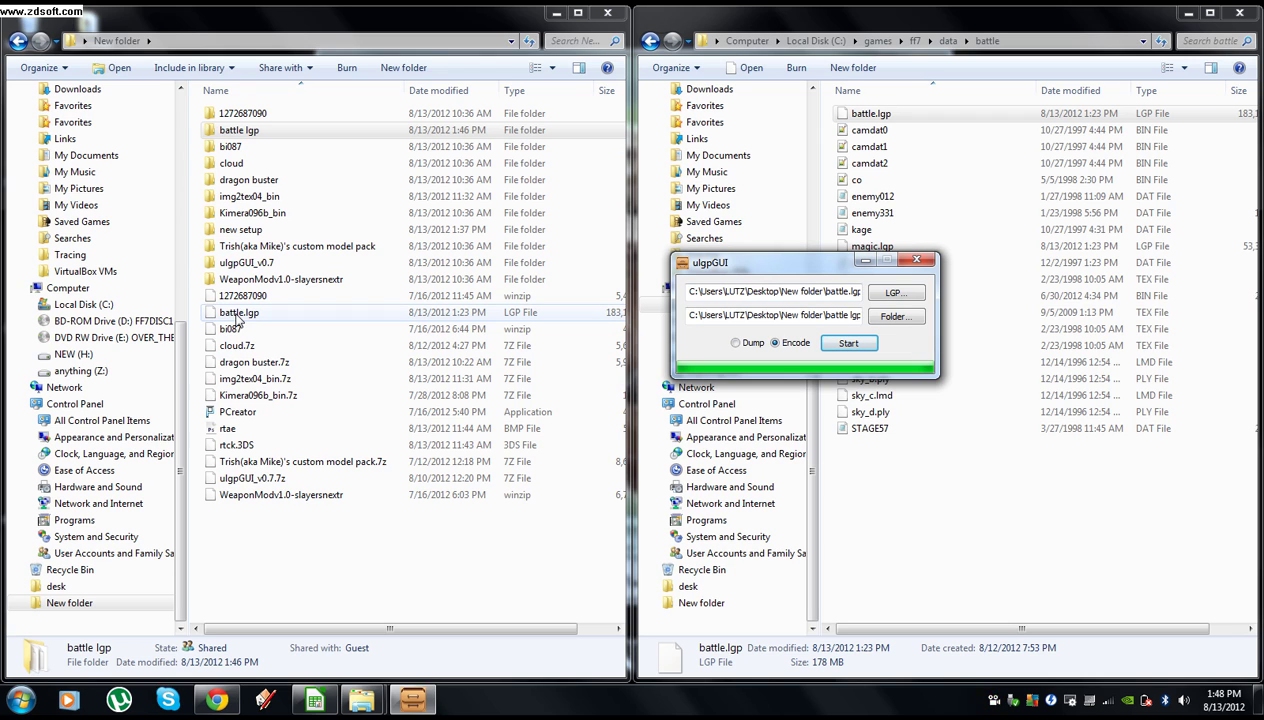
left_click(851, 343)
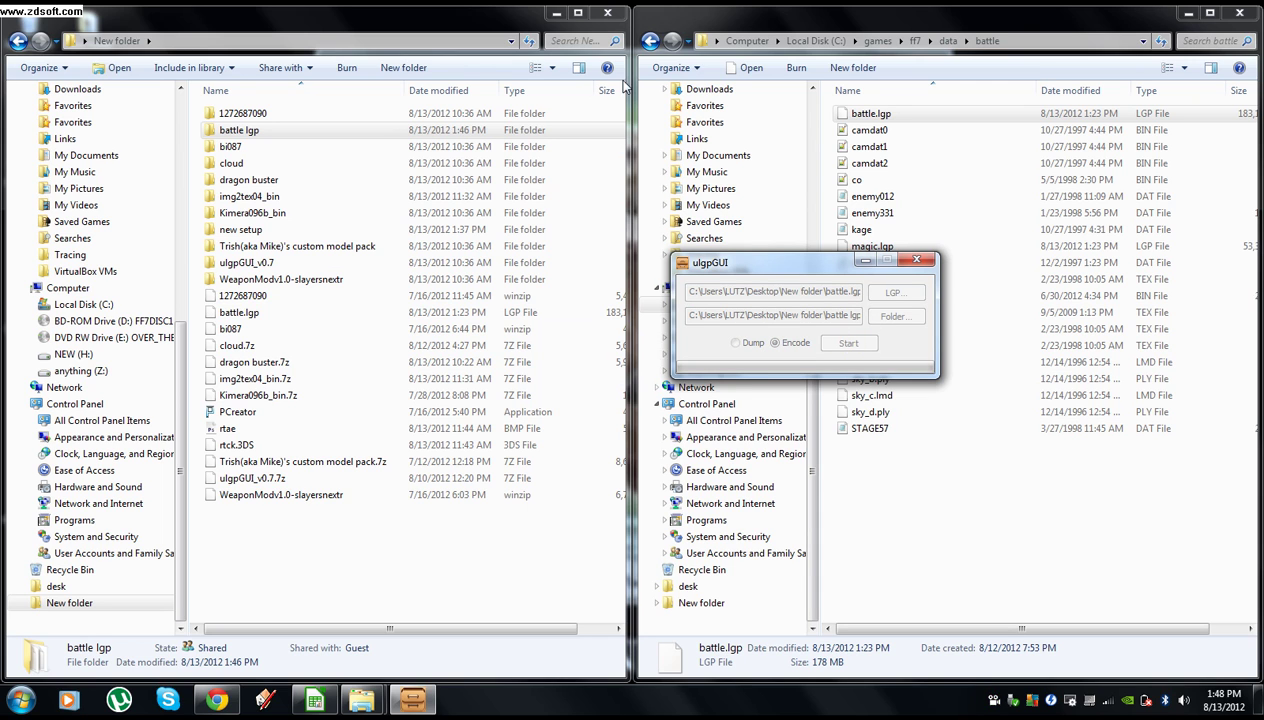
Step: Copy the re-encoded battle.lgp from New folder into the game's ff7\data\battle folder, replacing the existing archive
mouse_move(518, 35)
left_mouse_down()
mouse_move(509, 62)
mouse_move(505, 49)
left_mouse_up()
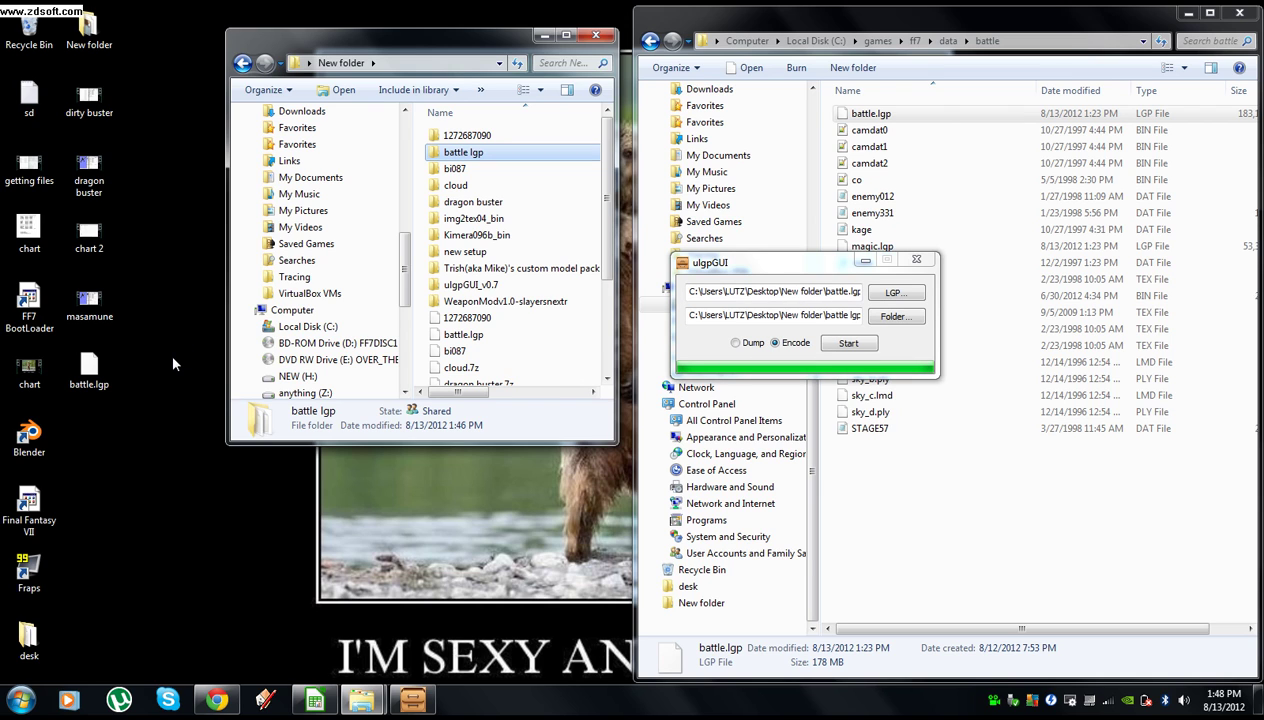
mouse_move(468, 340)
left_click_drag(499, 40, 454, 88)
right_click(432, 387)
left_click(481, 559)
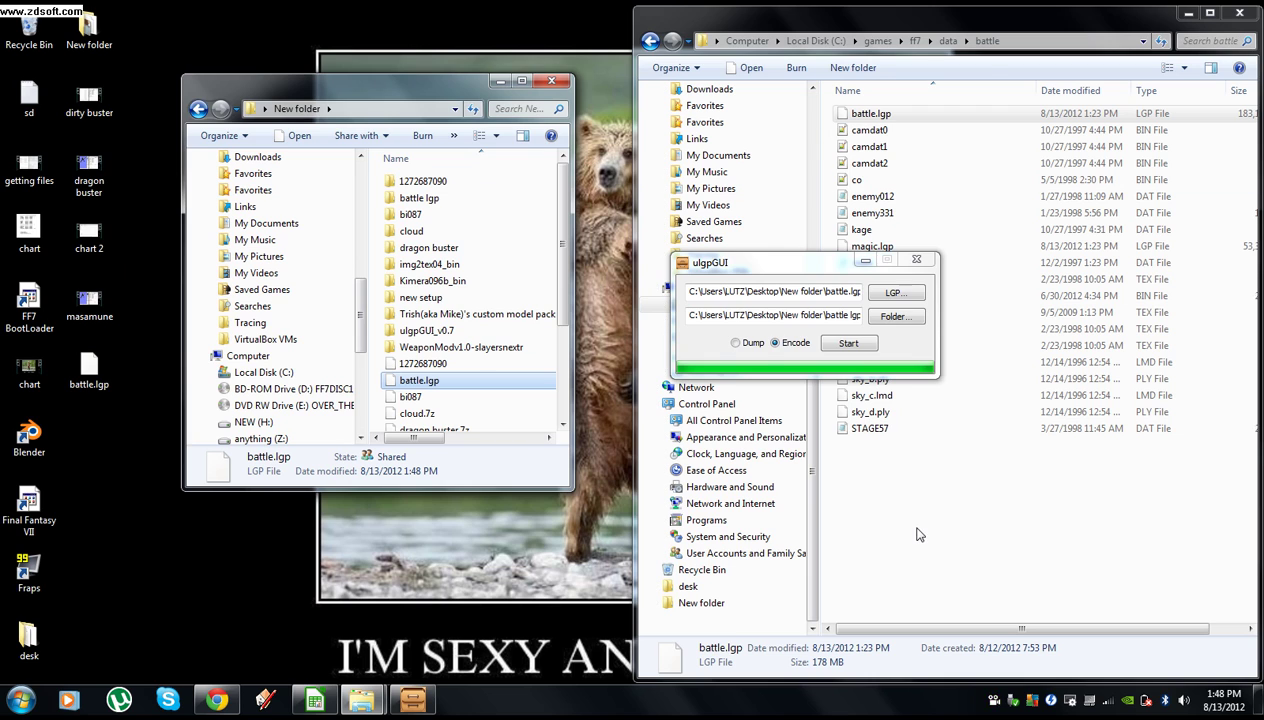
left_click(901, 460)
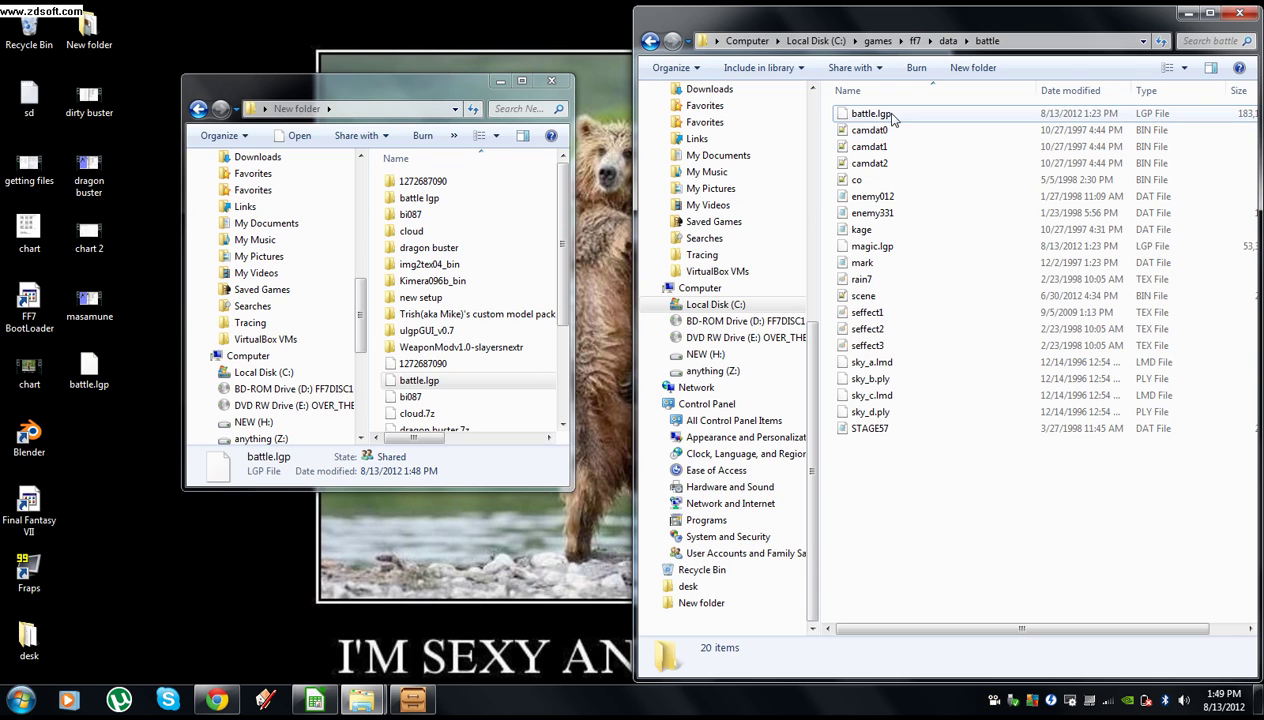
right_click(879, 480)
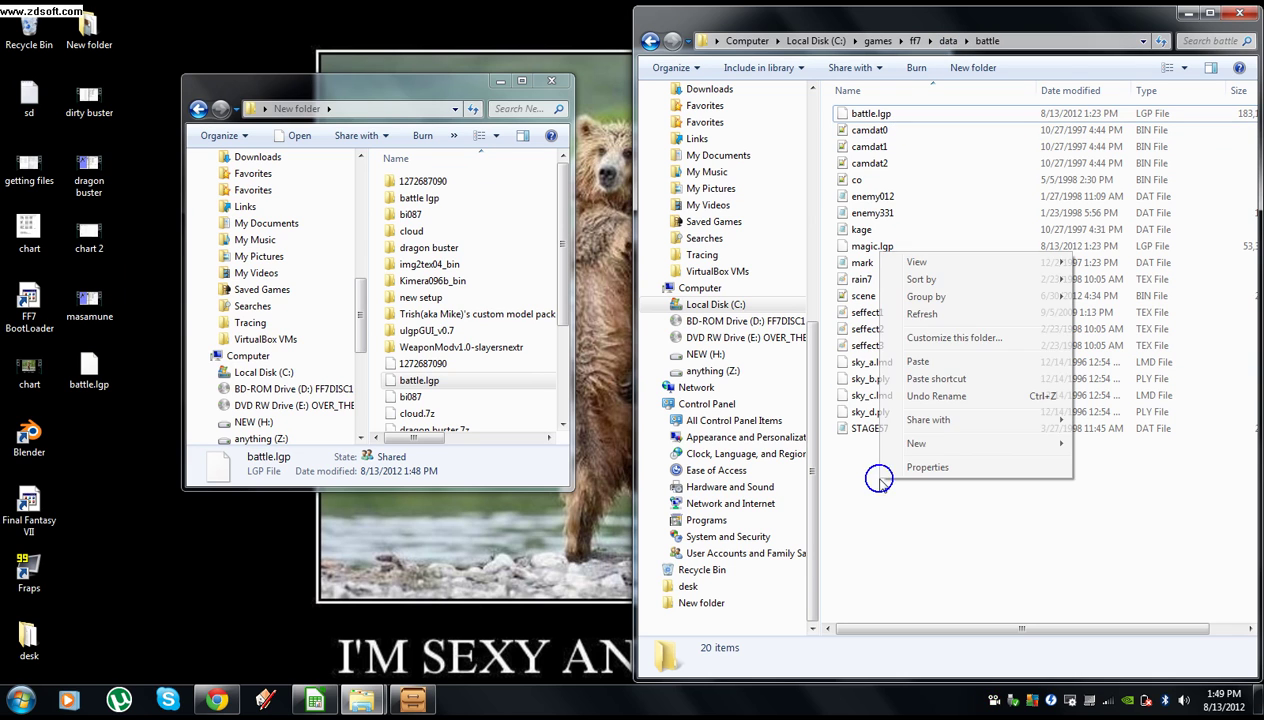
left_click(917, 361)
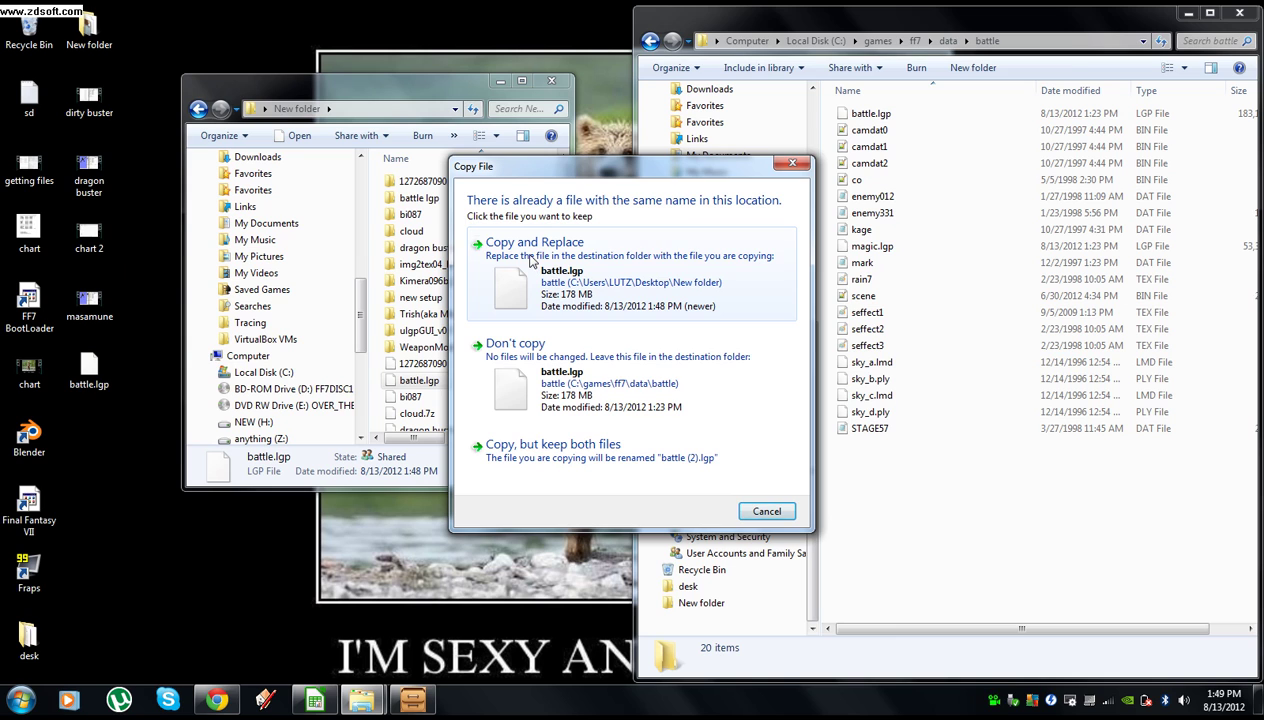
left_click(531, 259)
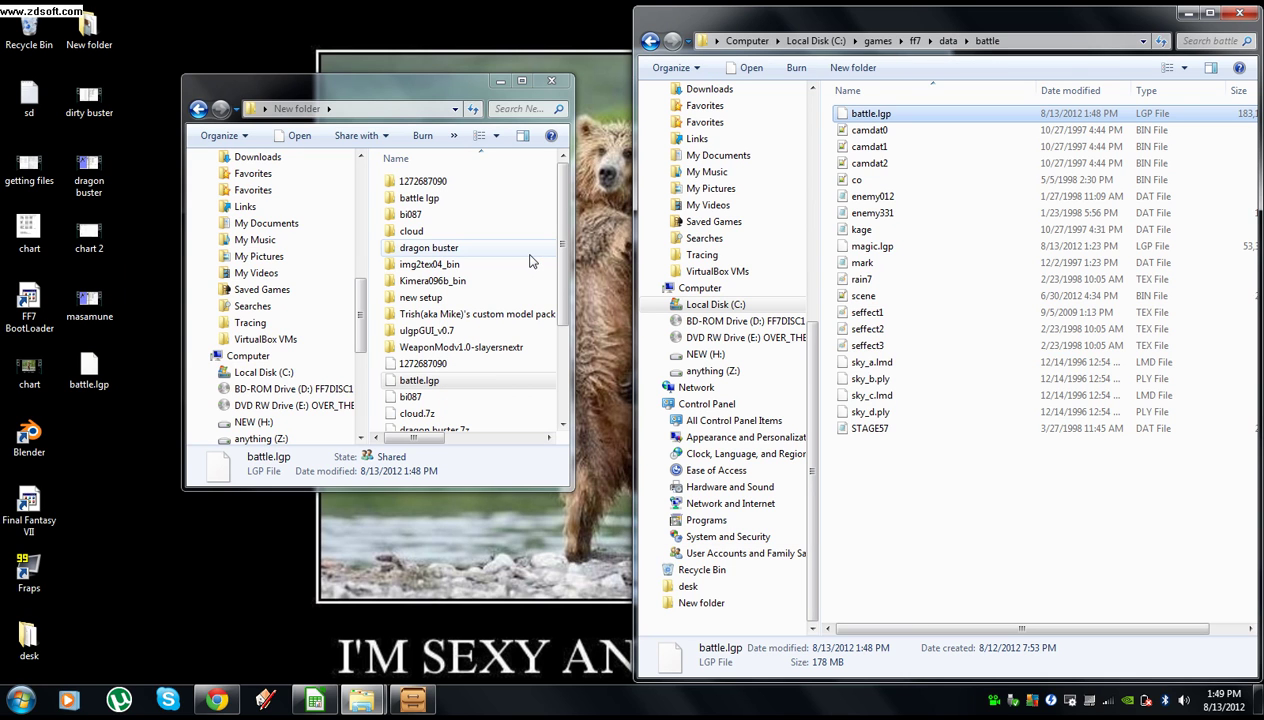